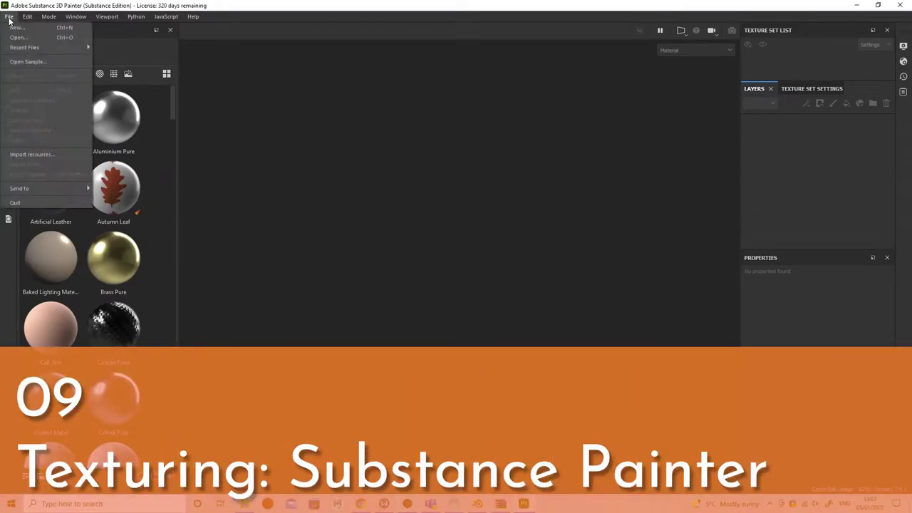
Step: Start a new project using the RockyFeature.obj mesh
{"action": "left_click", "coordinate": [17, 29]}
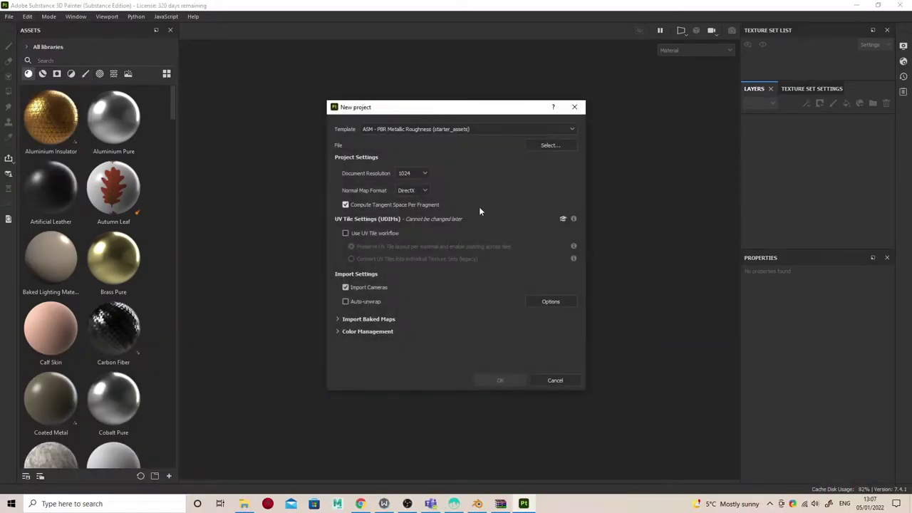
{"action": "left_click", "coordinate": [549, 146]}
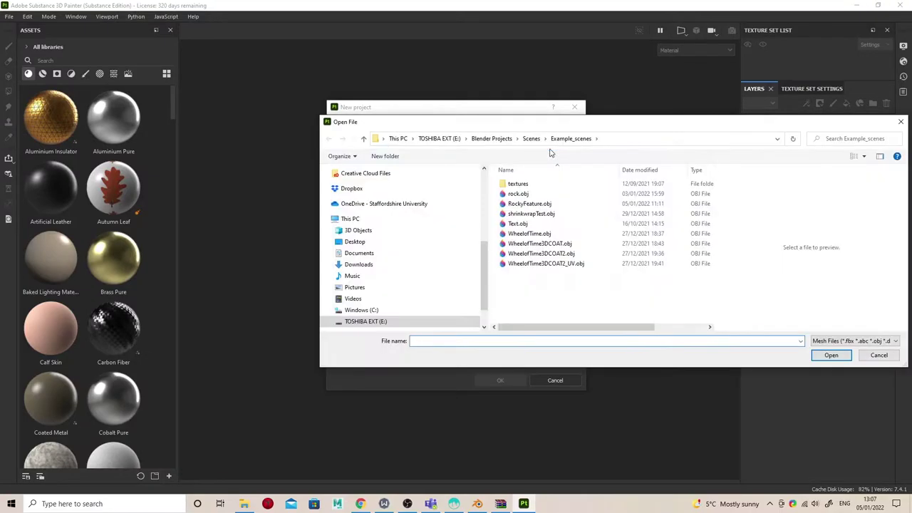
{"action": "left_click", "coordinate": [529, 204]}
{"action": "left_click", "coordinate": [826, 356]}
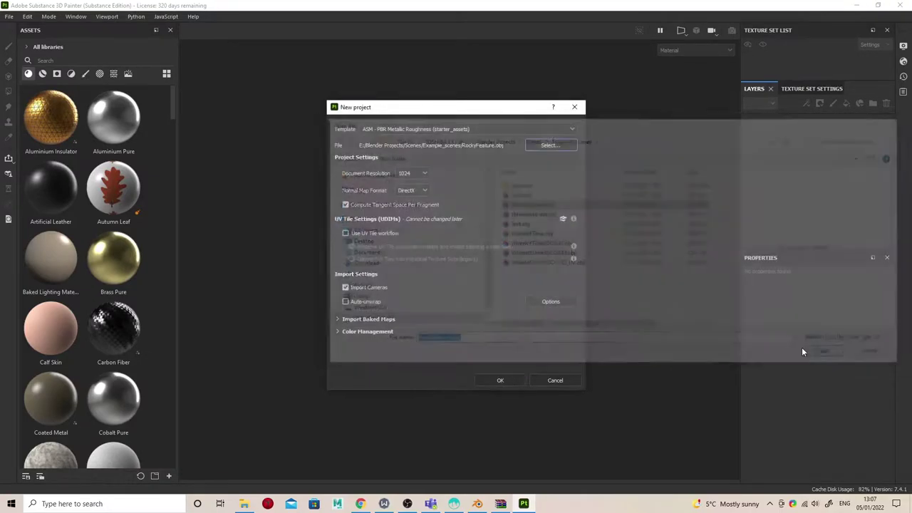
Step: Set document resolution to 2048 and normal map format to OpenGL, then create the project
{"action": "left_click", "coordinate": [415, 175]}
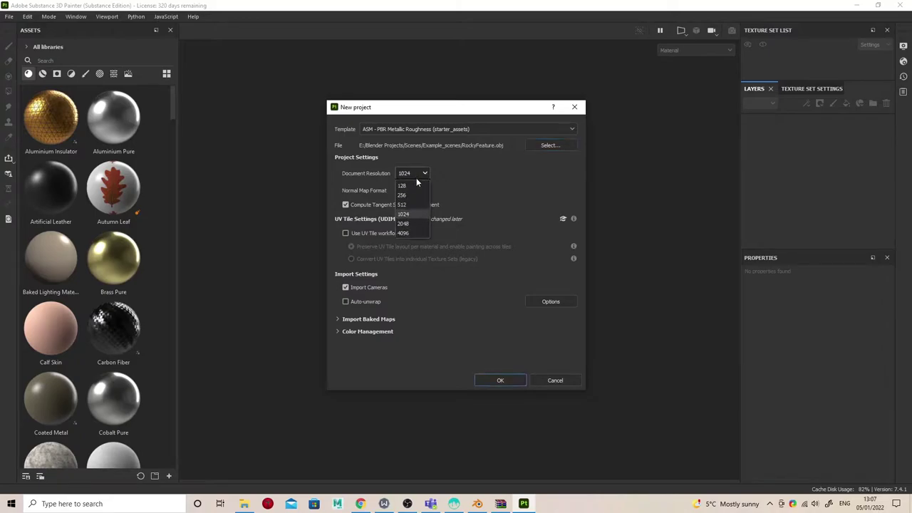
{"action": "left_click", "coordinate": [403, 222]}
{"action": "left_click", "coordinate": [419, 189]}
{"action": "left_click", "coordinate": [409, 212]}
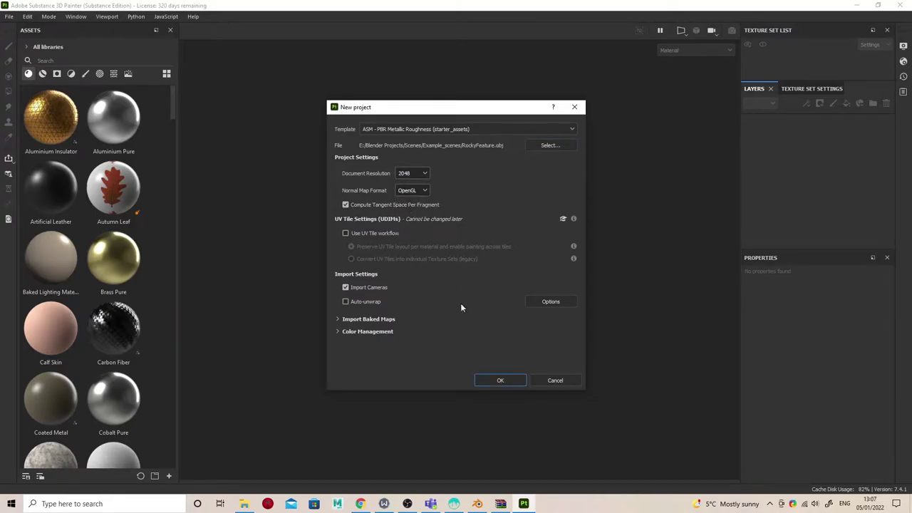
{"action": "left_click", "coordinate": [507, 385]}
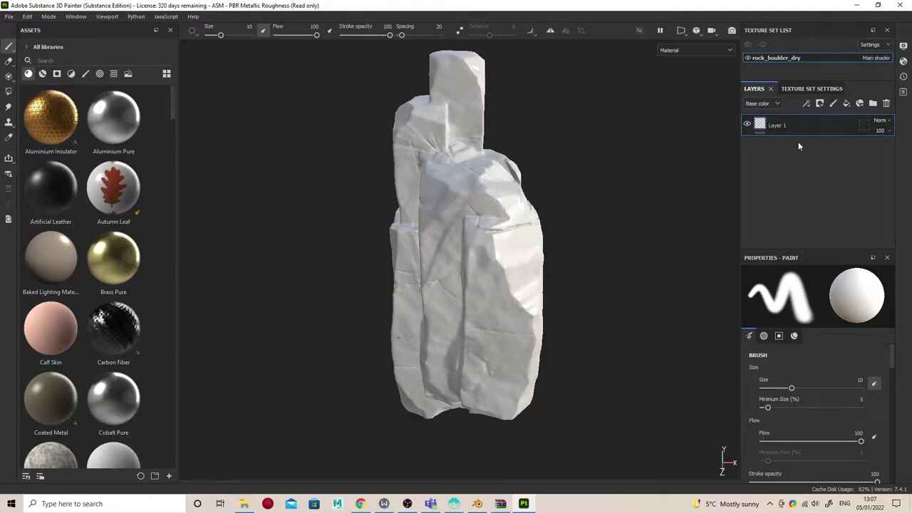
Step: Set up the mesh map bake without Normal and ID maps at 2048 output size
{"action": "left_click", "coordinate": [816, 88]}
{"action": "scroll", "coordinate": [786, 216], "scroll_direction": "down", "scroll_amount": 5}
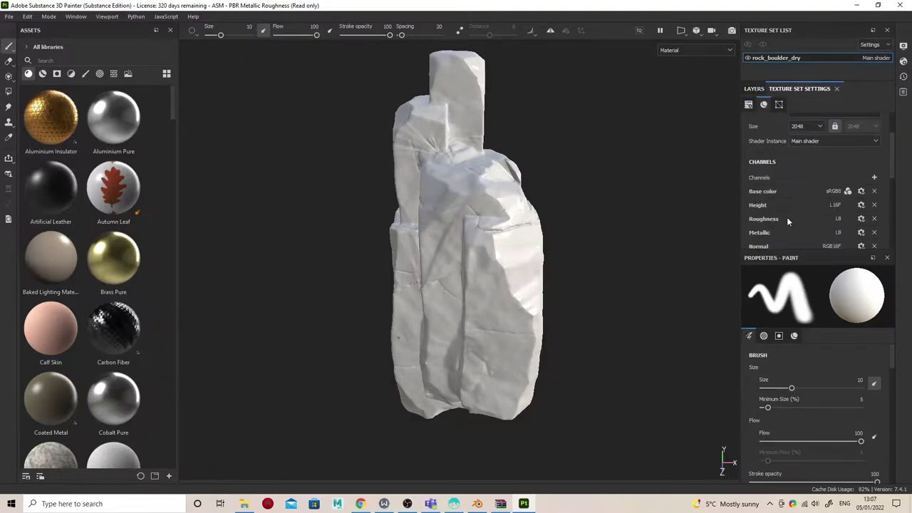
{"action": "left_click", "coordinate": [838, 208]}
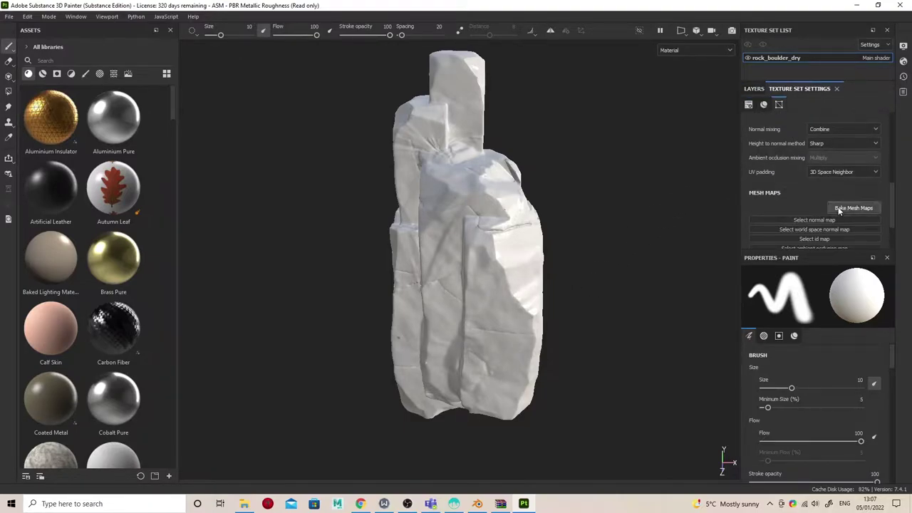
{"action": "left_click", "coordinate": [301, 175]}
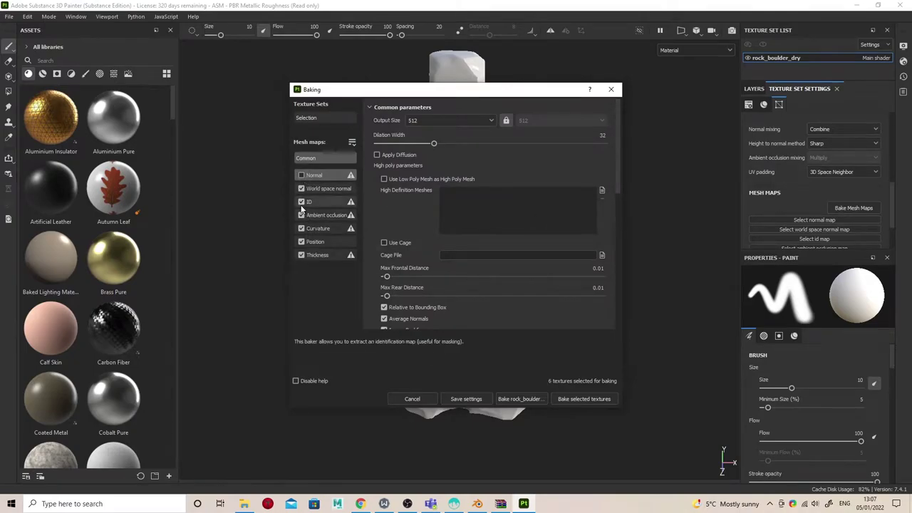
{"action": "left_click", "coordinate": [300, 202]}
{"action": "left_click", "coordinate": [483, 120]}
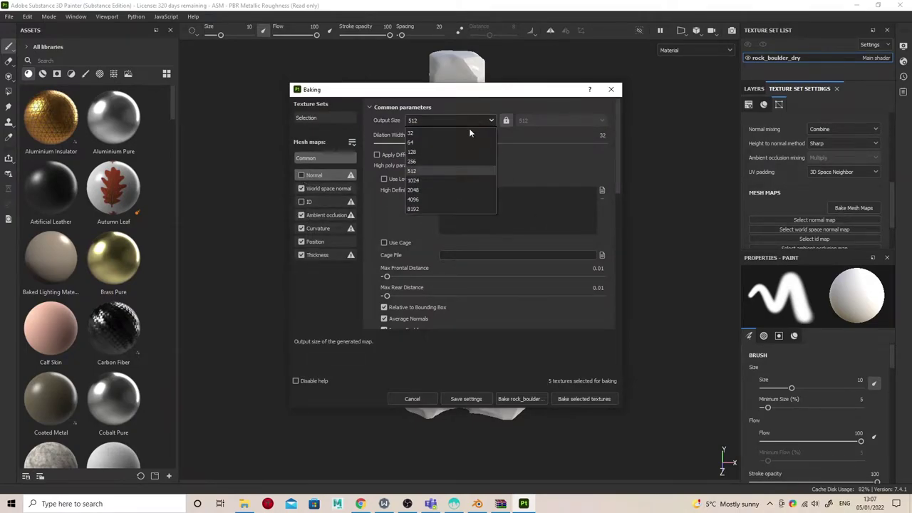
{"action": "left_click", "coordinate": [444, 189]}
Step: Bake the selected mesh maps and inspect the baked rock
{"action": "left_click", "coordinate": [577, 399]}
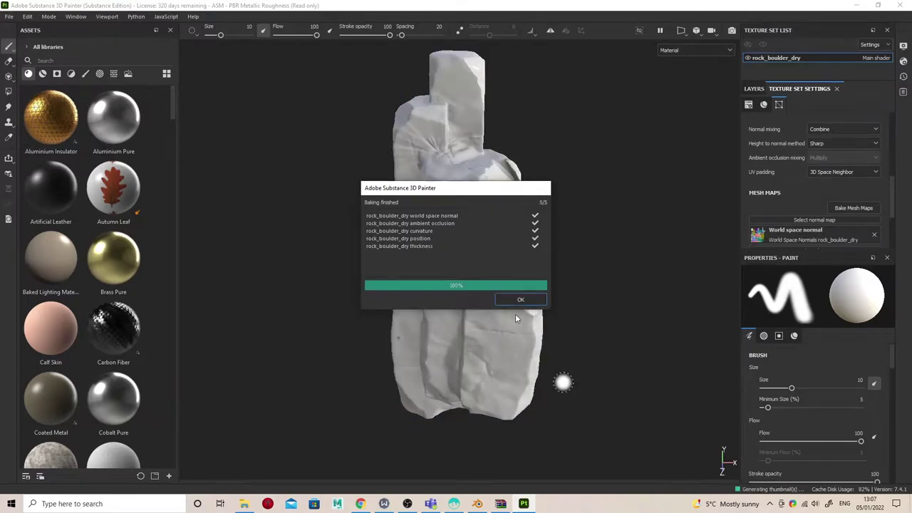
{"action": "left_click", "coordinate": [520, 299]}
{"action": "left_click_drag", "start_coordinate": [586, 285], "coordinate": [712, 213], "text": "alt"}
{"action": "left_click", "coordinate": [754, 89]}
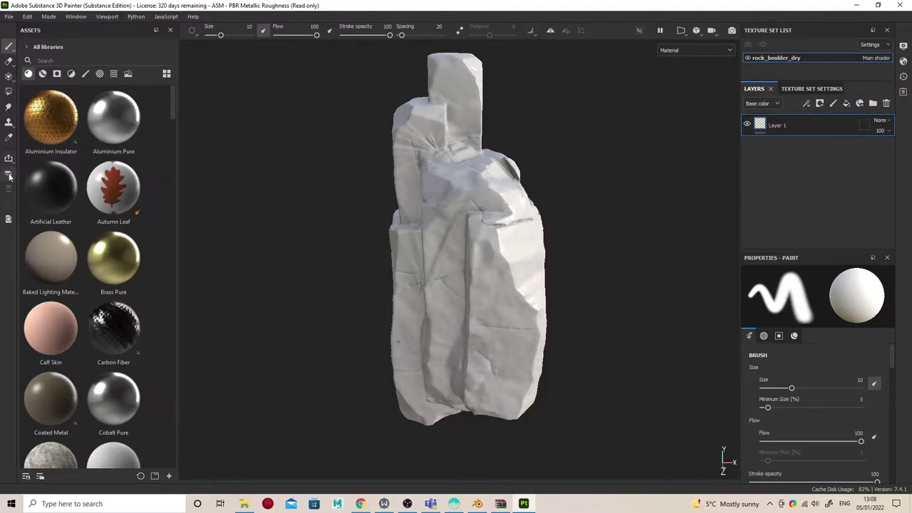
Step: Download Lichen Covered Stone from Community Assets' Stone smart materials, then return to Painter
{"action": "left_click", "coordinate": [9, 176]}
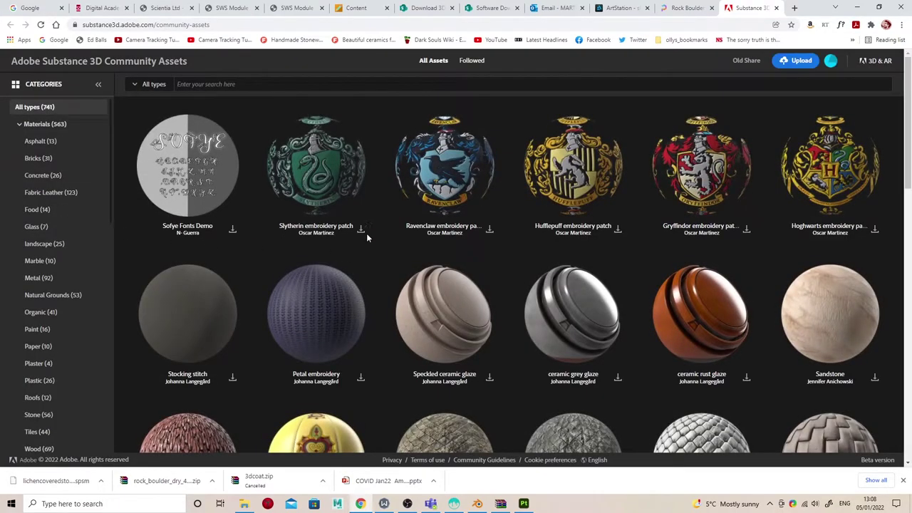
{"action": "scroll", "coordinate": [79, 218], "scroll_direction": "down", "scroll_amount": 4}
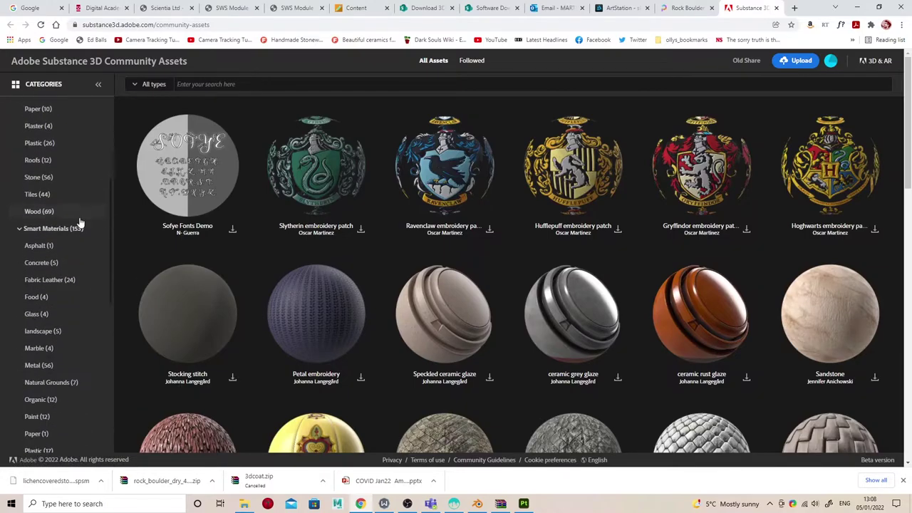
{"action": "scroll", "coordinate": [79, 220], "scroll_direction": "down", "scroll_amount": 2}
{"action": "left_click", "coordinate": [34, 392]}
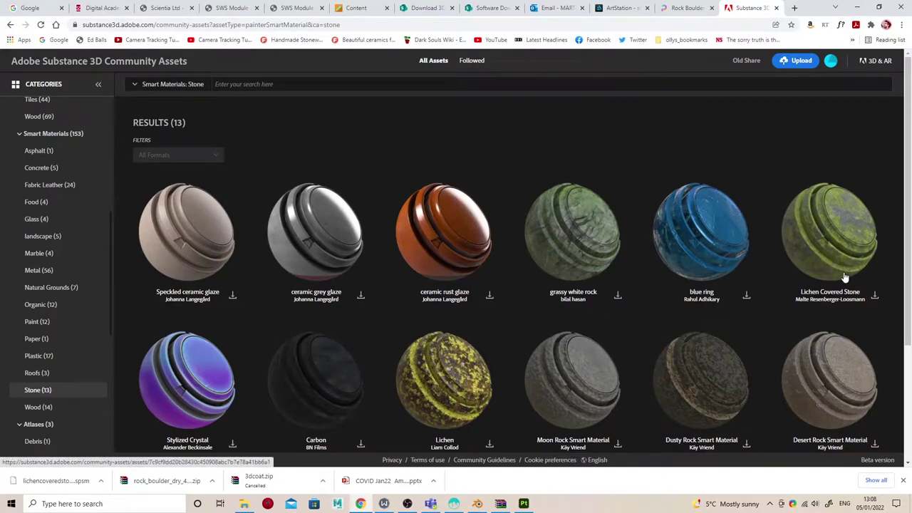
{"action": "left_click", "coordinate": [874, 296]}
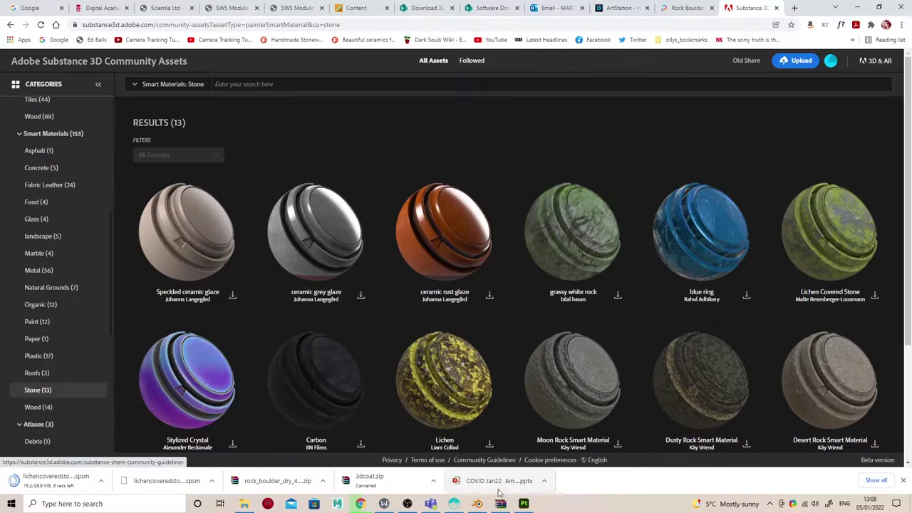
{"action": "left_click", "coordinate": [524, 504]}
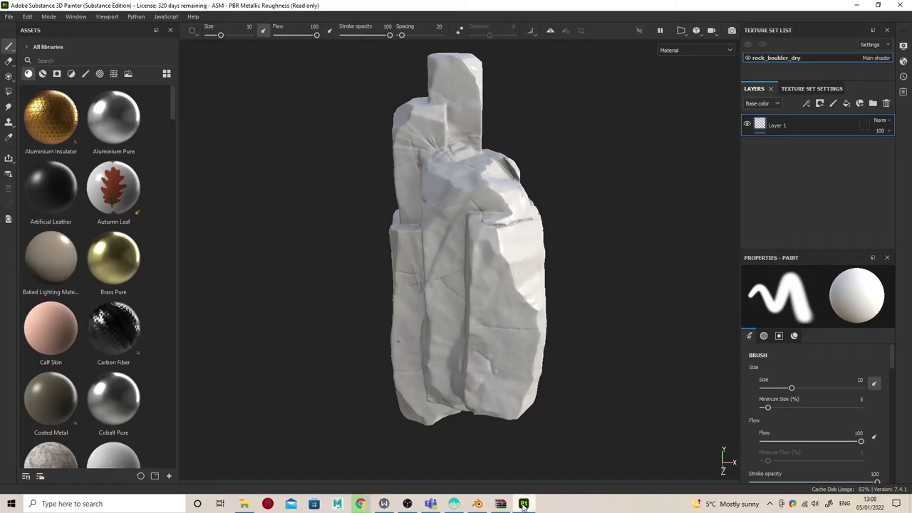
Step: Add lichencoveredstone.spsm from the Downloads folder to the resource import list
{"action": "left_click", "coordinate": [9, 16]}
{"action": "left_click", "coordinate": [34, 154]}
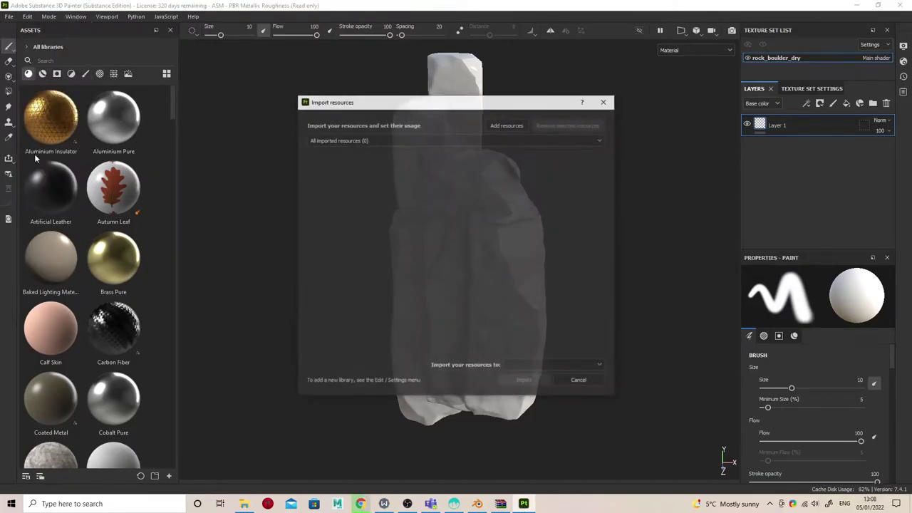
{"action": "left_click", "coordinate": [507, 125]}
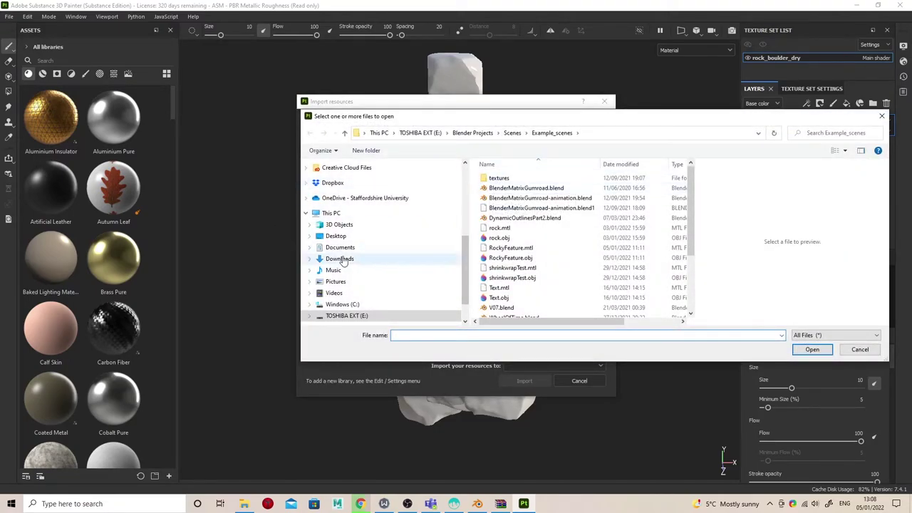
{"action": "left_click", "coordinate": [339, 259]}
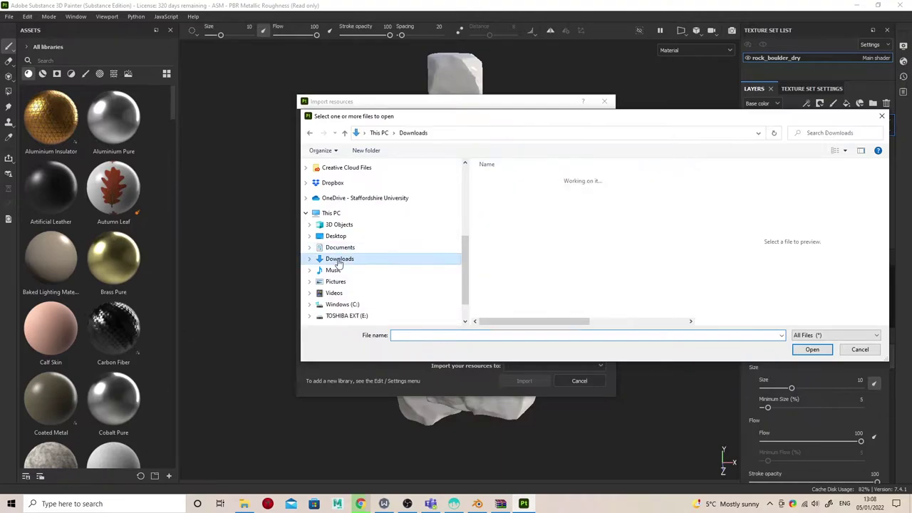
{"action": "left_click", "coordinate": [534, 203]}
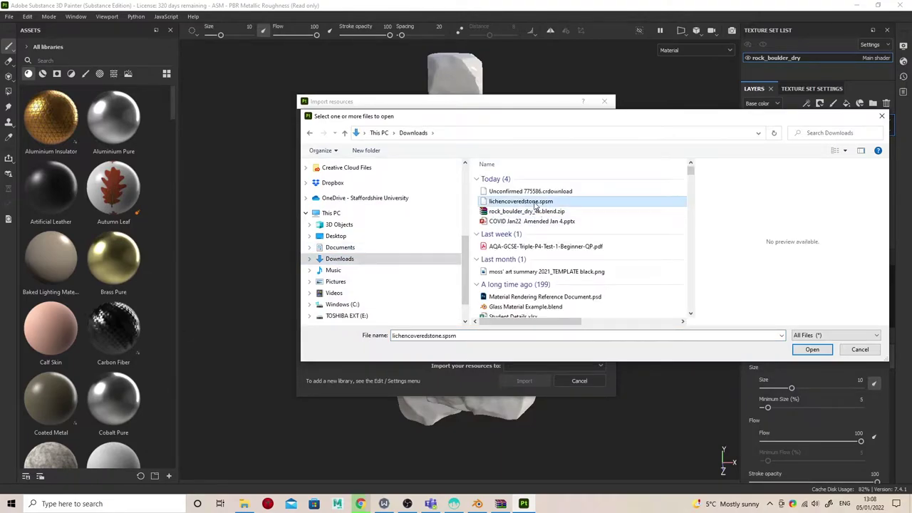
{"action": "left_click", "coordinate": [801, 350]}
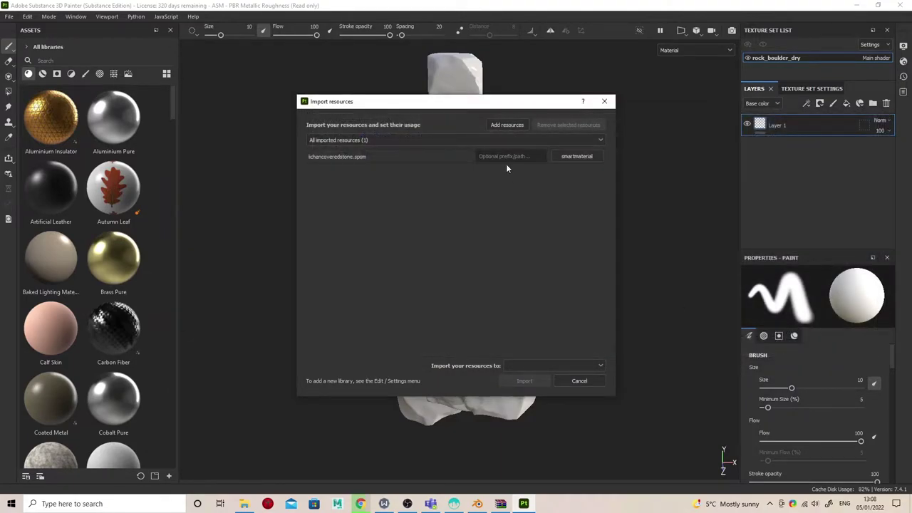
Step: Import it into the 'your_assets' library
{"action": "left_click", "coordinate": [542, 365]}
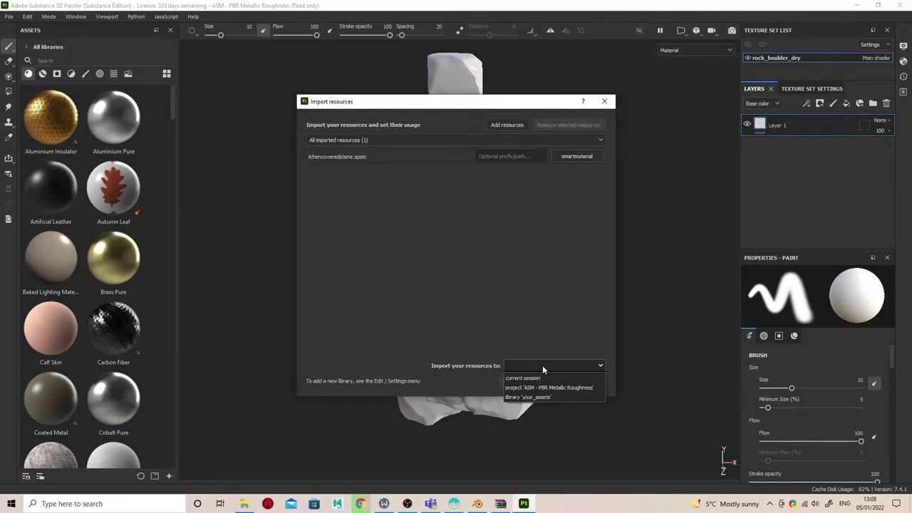
{"action": "left_click", "coordinate": [523, 399]}
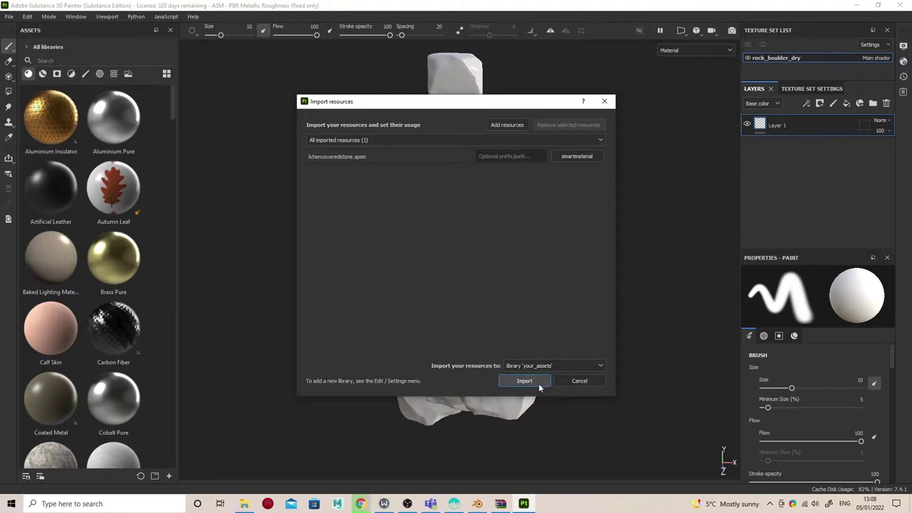
{"action": "left_click", "coordinate": [524, 381]}
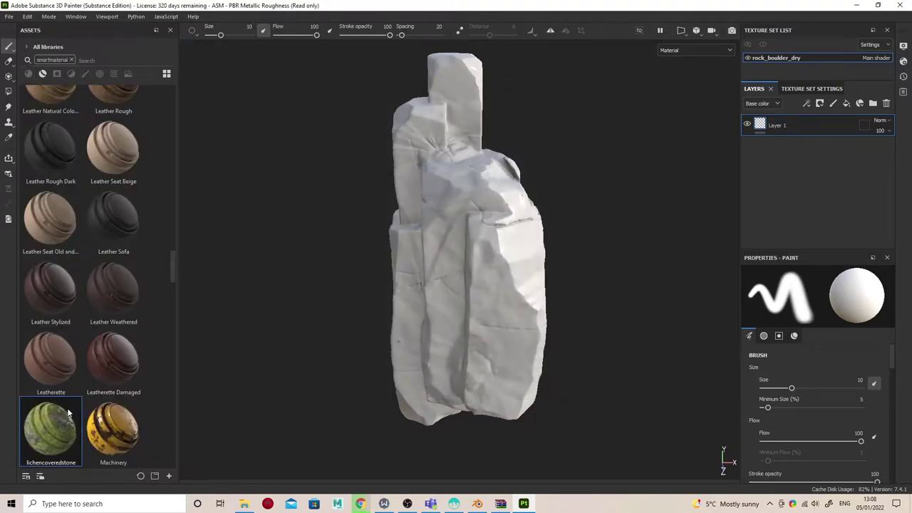
Step: Drop lichencoveredstone onto Layer 1 and expand StoneOverlay and MossMask to the mask effects
{"action": "left_click_drag", "start_coordinate": [61, 411], "coordinate": [824, 115]}
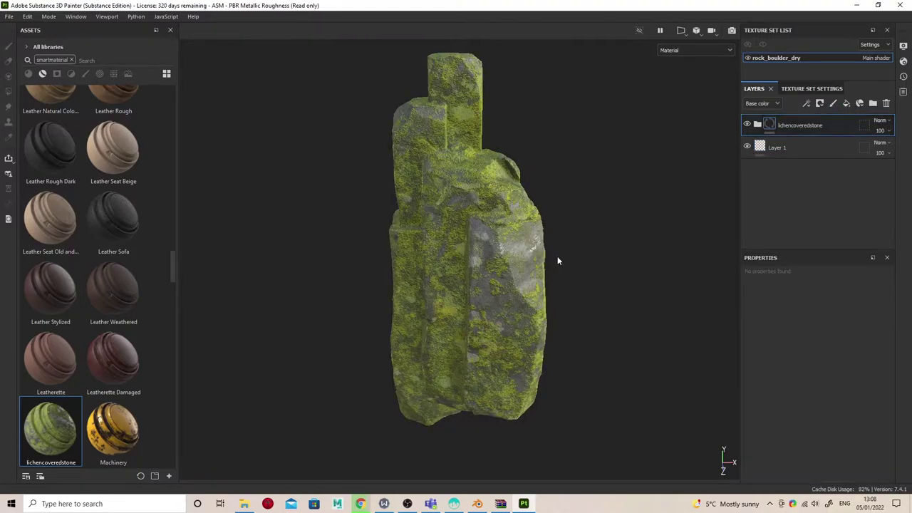
{"action": "left_click_drag", "start_coordinate": [557, 260], "coordinate": [342, 220], "text": "alt"}
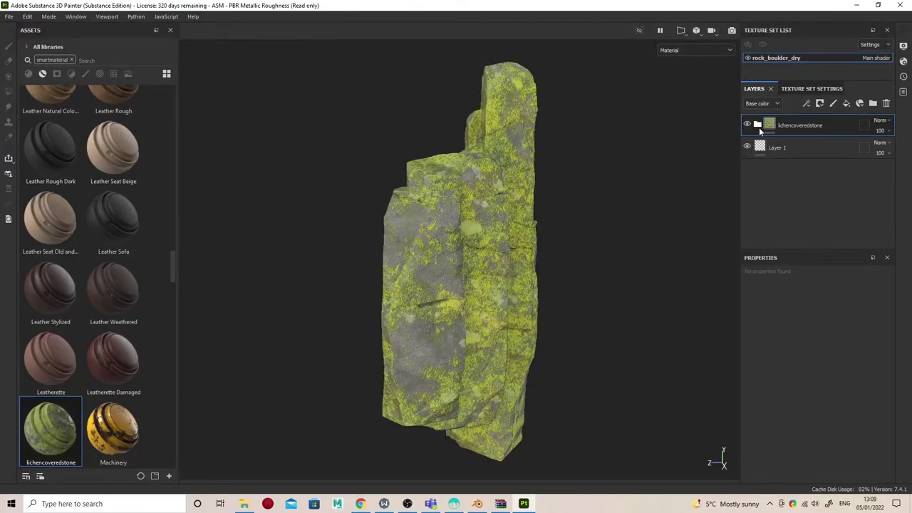
{"action": "left_click", "coordinate": [757, 124]}
{"action": "left_click", "coordinate": [766, 147]}
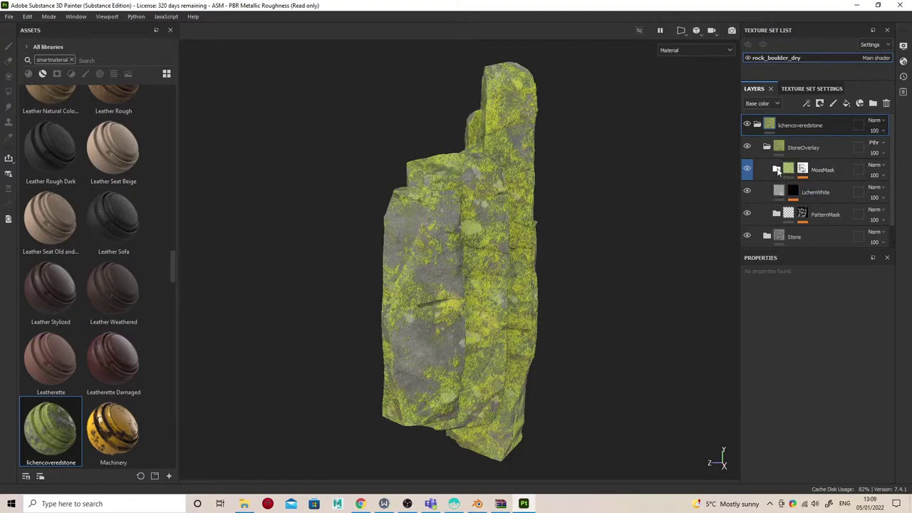
{"action": "left_click", "coordinate": [776, 169]}
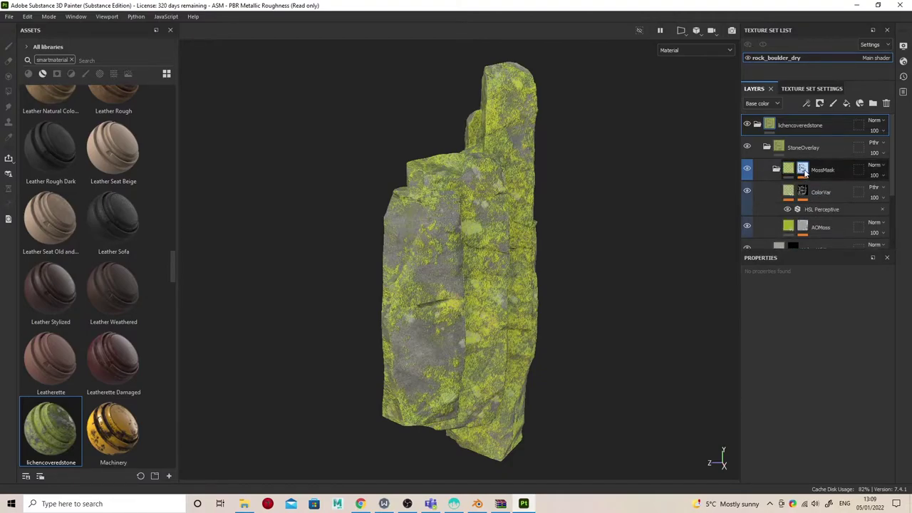
{"action": "left_click", "coordinate": [802, 169]}
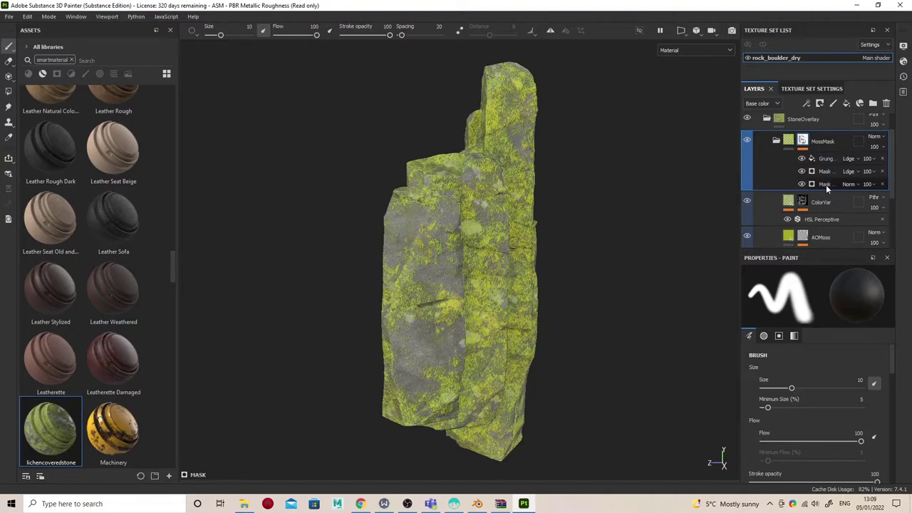
Step: Set the MossMask generator's Global Balance to 0.82, checking the rock from other angles
{"action": "left_click", "coordinate": [825, 185]}
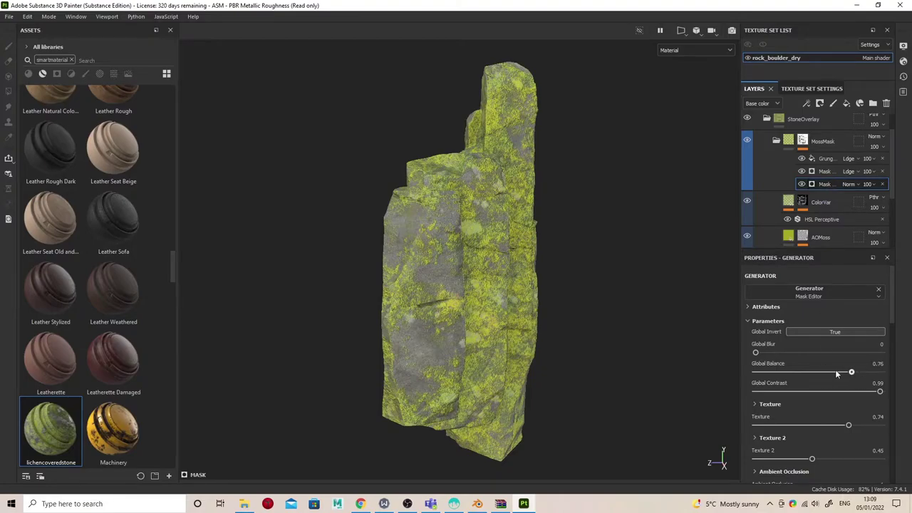
{"action": "left_click_drag", "start_coordinate": [836, 374], "coordinate": [781, 373]}
{"action": "left_click_drag", "start_coordinate": [837, 370], "coordinate": [869, 373]}
{"action": "mouse_move", "coordinate": [528, 306]}
{"action": "left_mouse_down", "text": "alt"}
{"action": "mouse_move", "coordinate": [562, 281]}
{"action": "mouse_move", "coordinate": [723, 299]}
{"action": "mouse_move", "coordinate": [695, 342]}
{"action": "mouse_move", "coordinate": [537, 332]}
{"action": "mouse_move", "coordinate": [361, 303]}
{"action": "mouse_move", "coordinate": [391, 273]}
{"action": "mouse_move", "coordinate": [547, 295]}
{"action": "mouse_move", "coordinate": [545, 306]}
{"action": "mouse_move", "coordinate": [511, 305]}
{"action": "left_mouse_up", "text": "alt"}
{"action": "left_click_drag", "start_coordinate": [873, 372], "coordinate": [859, 372]}
{"action": "middle_click_drag", "start_coordinate": [602, 235], "coordinate": [546, 249], "text": "alt"}
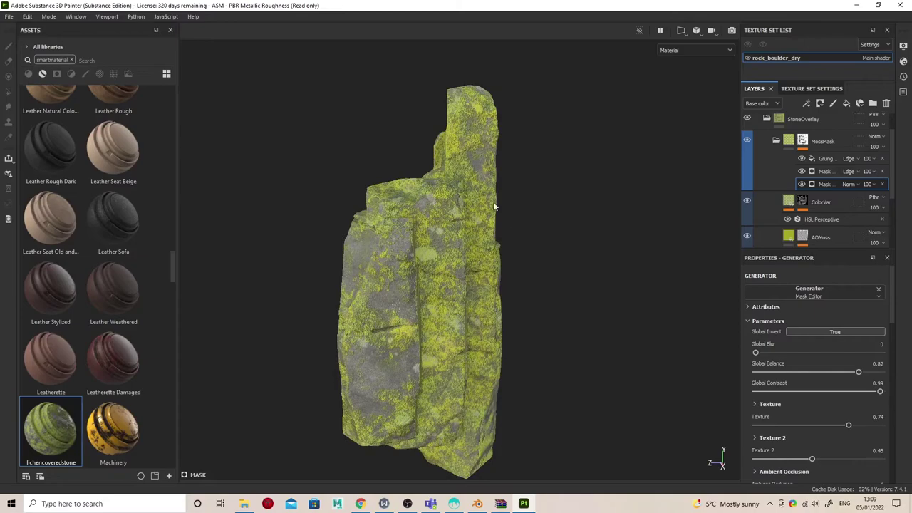
Step: Set the texture export output folder to E:/Blender Projects/Textures/Examples
{"action": "left_click", "coordinate": [9, 16]}
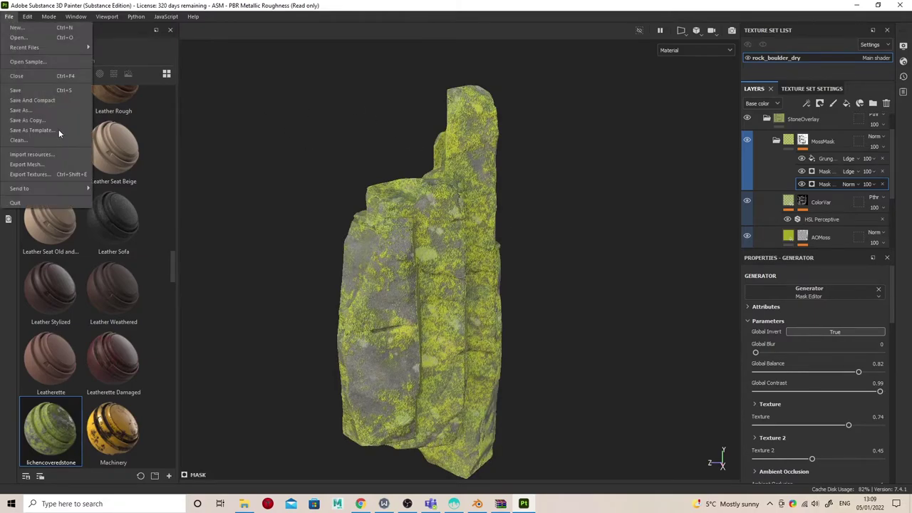
{"action": "left_click", "coordinate": [54, 174]}
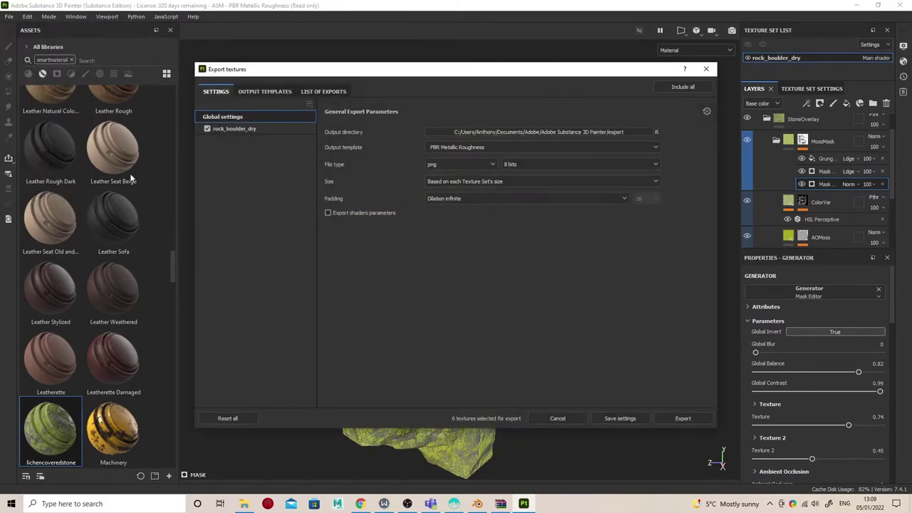
{"action": "left_click", "coordinate": [505, 132]}
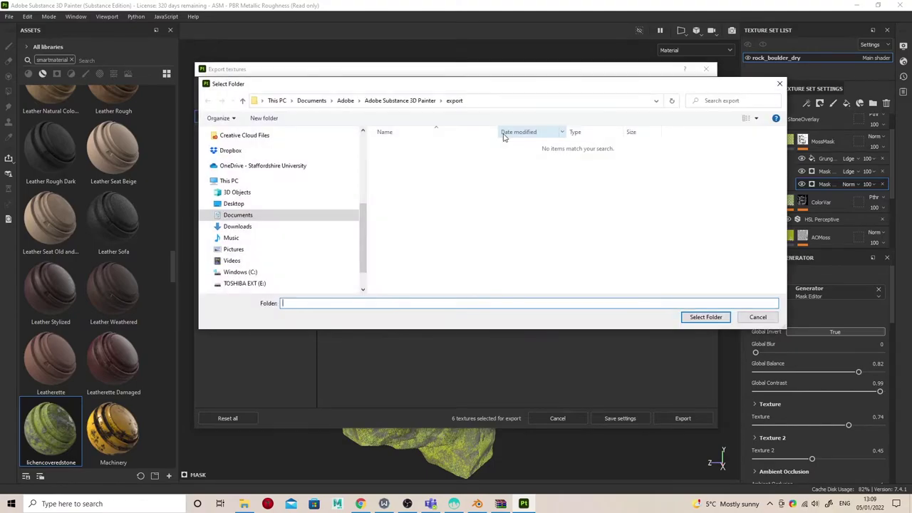
{"action": "left_click", "coordinate": [244, 283]}
{"action": "double_click", "coordinate": [431, 165]}
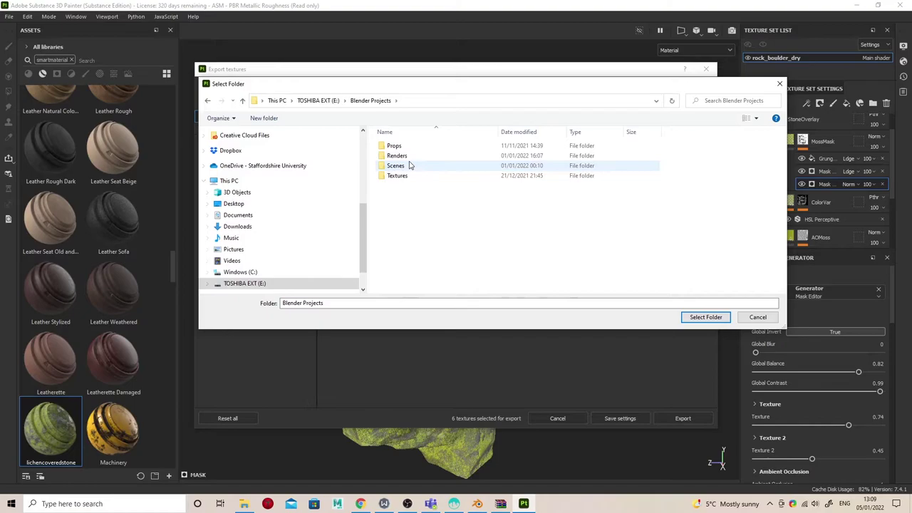
{"action": "double_click", "coordinate": [397, 175]}
{"action": "double_click", "coordinate": [402, 167]}
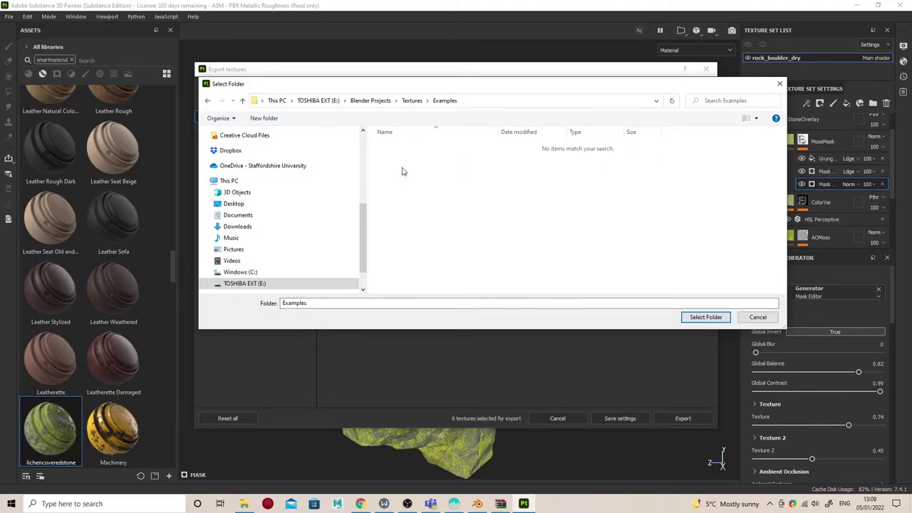
{"action": "left_click", "coordinate": [704, 317]}
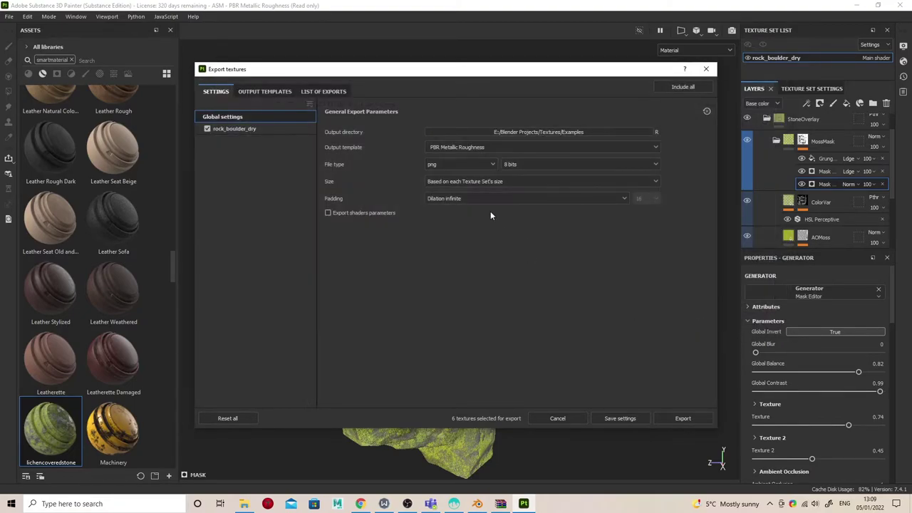
Step: Export the textures with the Blender BRN template, then switch to Blender
{"action": "left_click", "coordinate": [472, 147]}
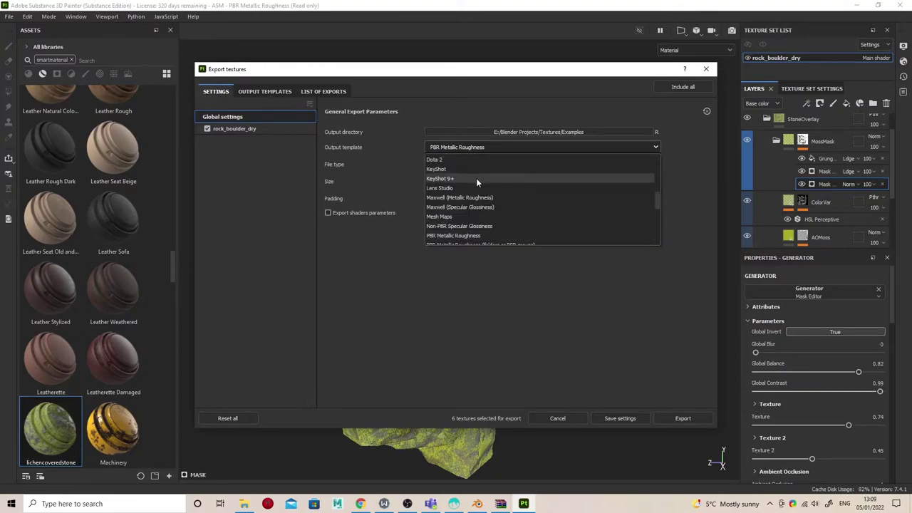
{"action": "scroll", "coordinate": [476, 178], "scroll_direction": "up", "scroll_amount": 3}
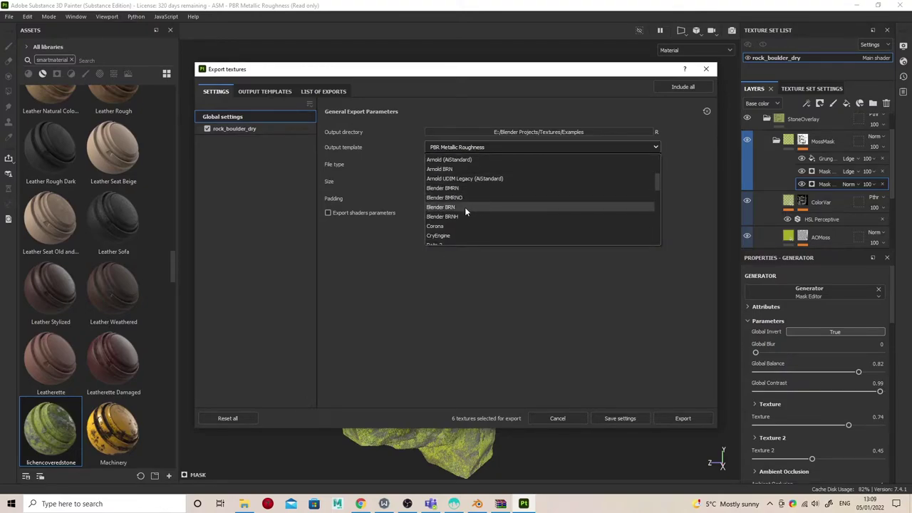
{"action": "left_click", "coordinate": [460, 207]}
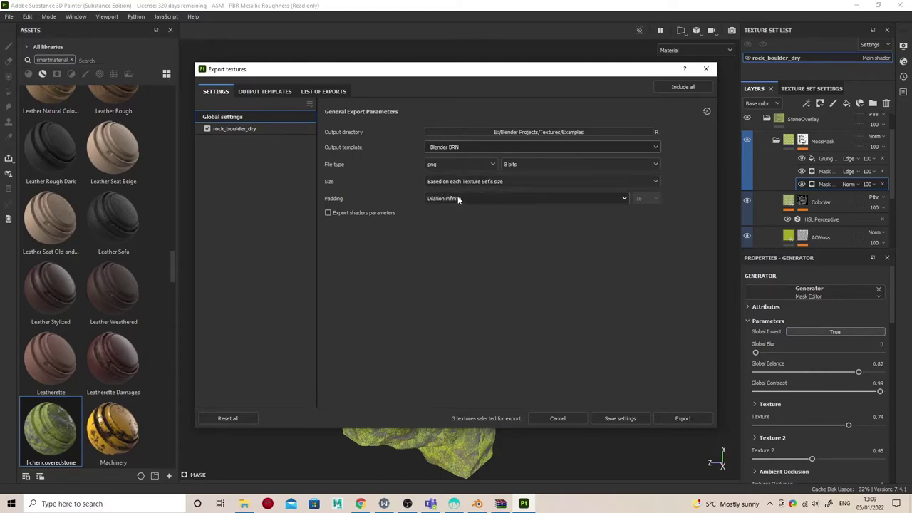
{"action": "left_click", "coordinate": [317, 92]}
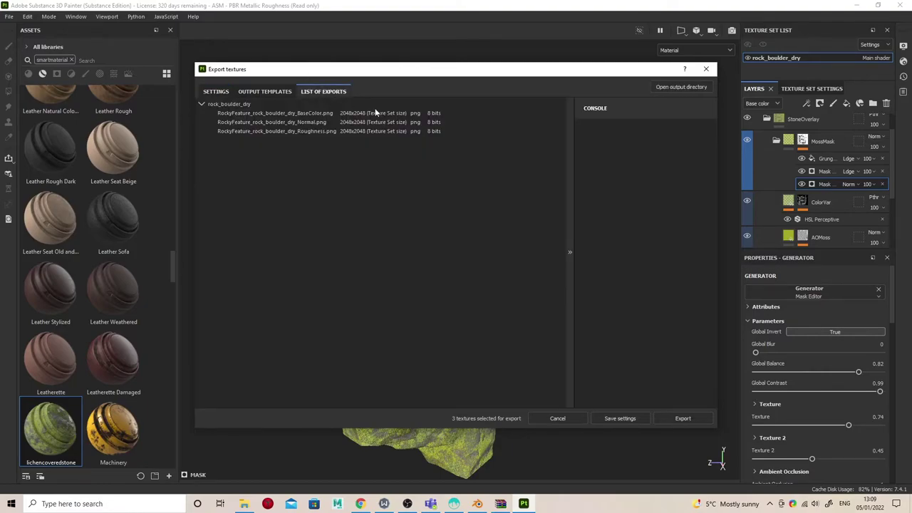
{"action": "left_click", "coordinate": [222, 93]}
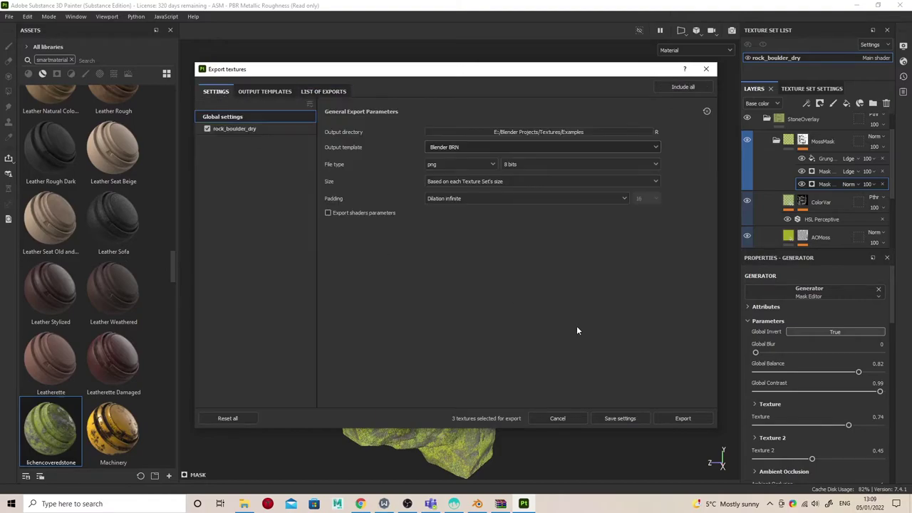
{"action": "left_click", "coordinate": [682, 418]}
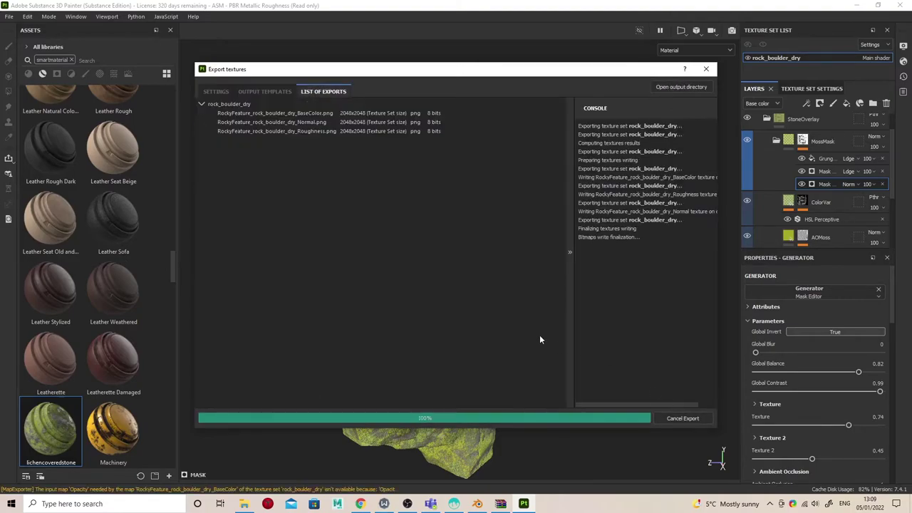
{"action": "left_click", "coordinate": [477, 504]}
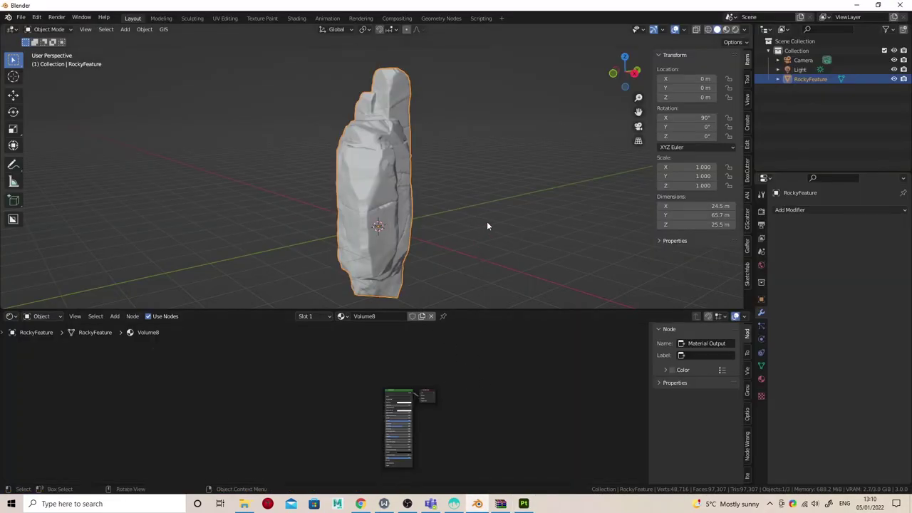
Step: Run Principled Texture Setup with RockyFeature BaseColor, Normal and Roughness from E:\Blender Projects\Textures\Examples
{"action": "middle_click_drag", "start_coordinate": [486, 221], "coordinate": [464, 397]}
{"action": "scroll", "coordinate": [424, 392], "scroll_direction": "up", "scroll_amount": 3}
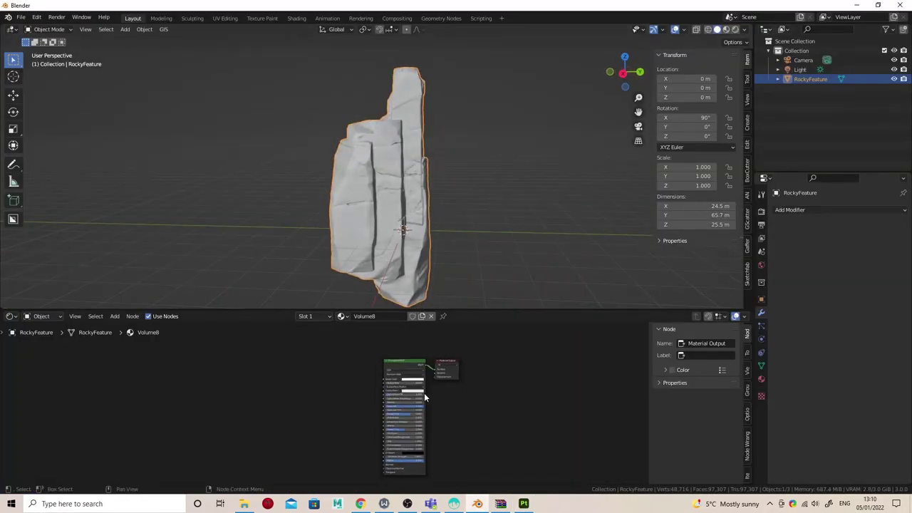
{"action": "left_click", "coordinate": [402, 359]}
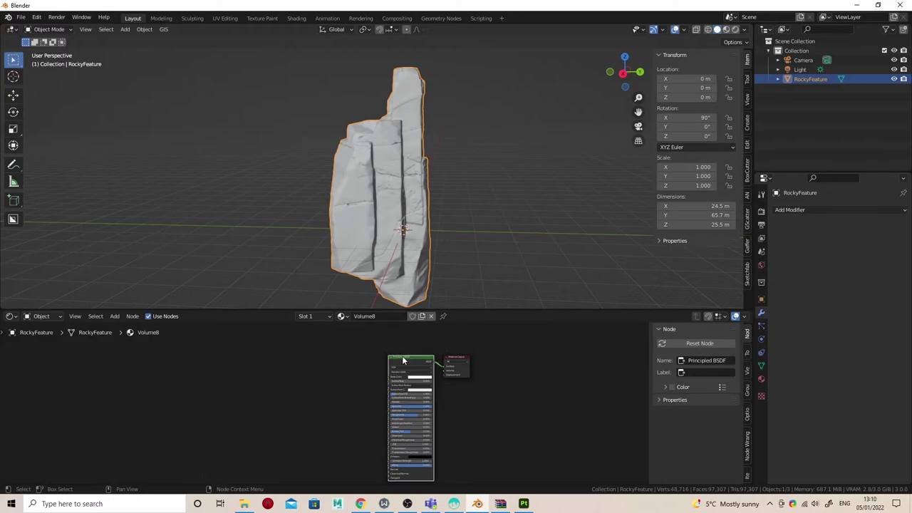
{"action": "key", "text": "ctrl+shift+t"}
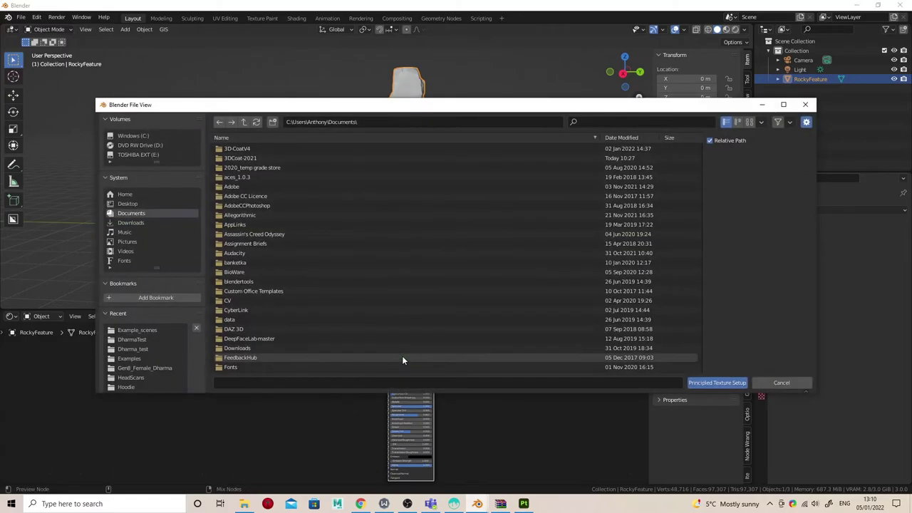
{"action": "left_click", "coordinate": [130, 155]}
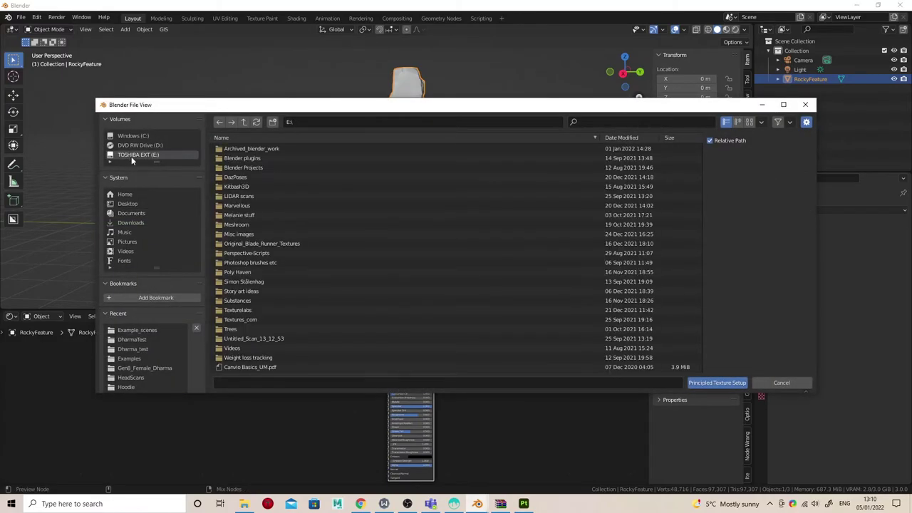
{"action": "left_click", "coordinate": [235, 164]}
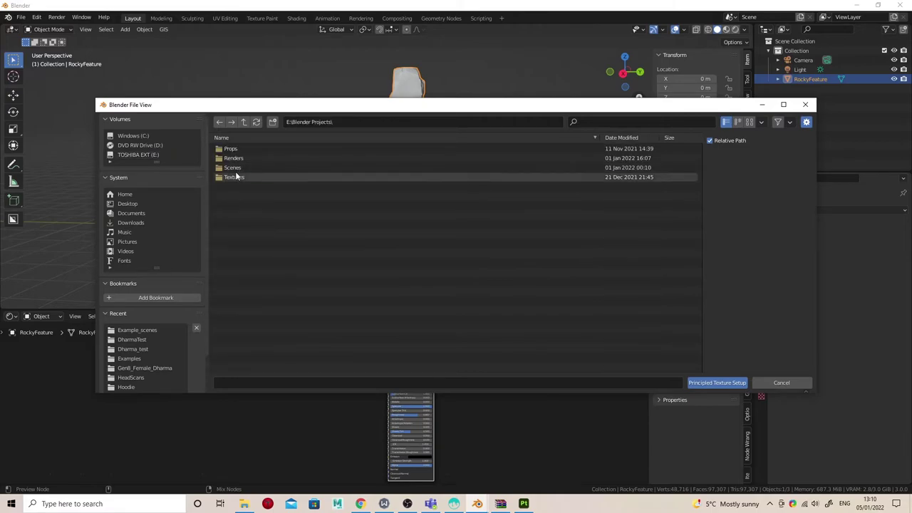
{"action": "left_click", "coordinate": [234, 177]}
{"action": "left_click", "coordinate": [235, 171]}
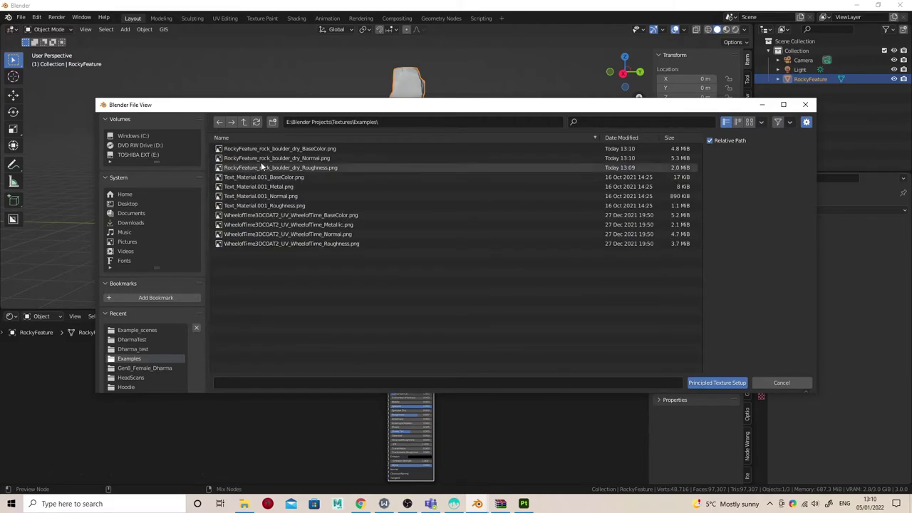
{"action": "left_click", "coordinate": [261, 151]}
{"action": "left_click", "coordinate": [273, 168], "text": "shift"}
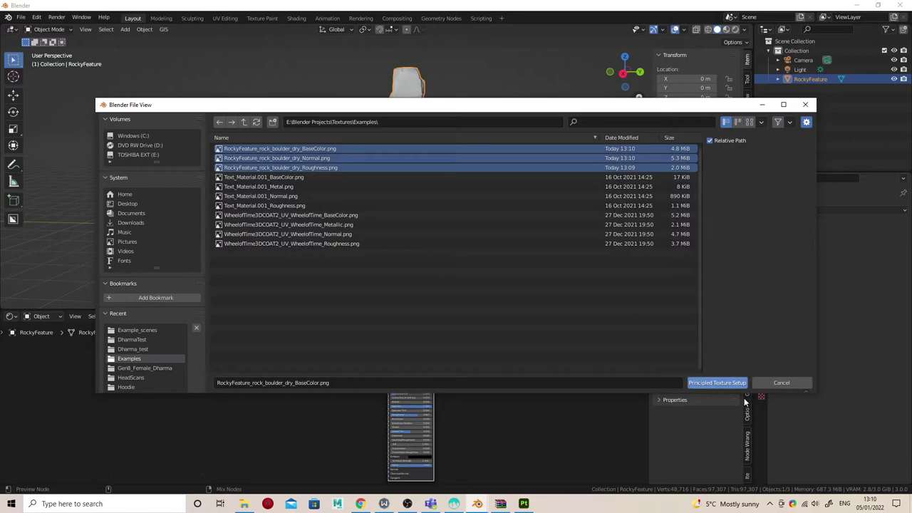
{"action": "left_click", "coordinate": [726, 382]}
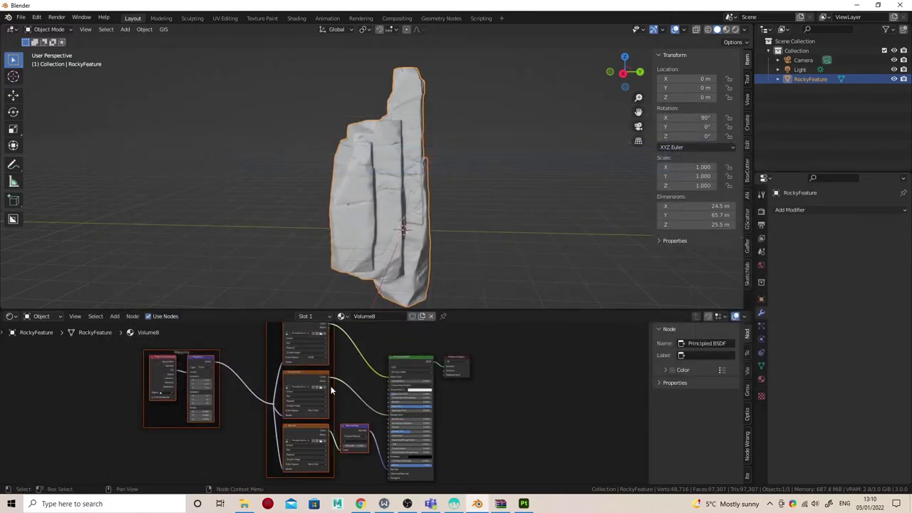
Step: Enlarge the 3D view and preview the rock's lichen textures in Material Preview
{"action": "left_click_drag", "start_coordinate": [564, 310], "coordinate": [562, 377]}
{"action": "middle_click_drag", "start_coordinate": [531, 247], "coordinate": [434, 252]}
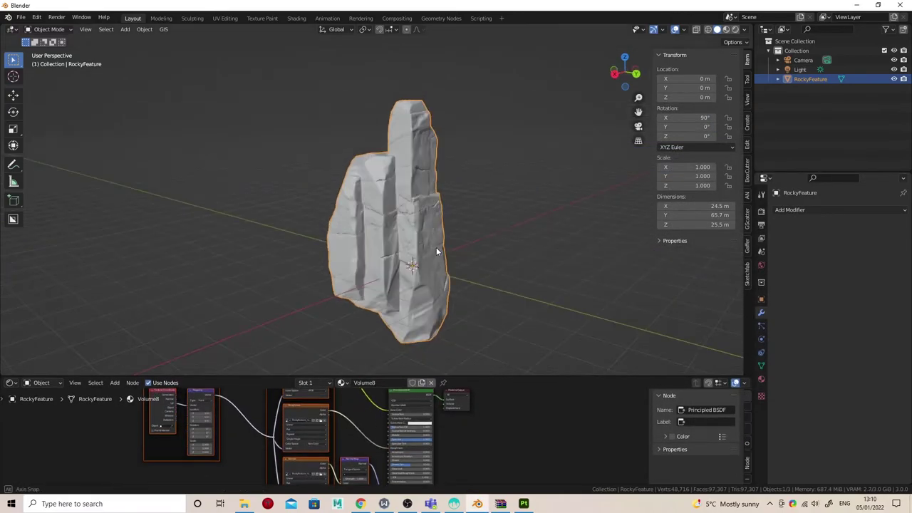
{"action": "left_click", "coordinate": [543, 224]}
{"action": "left_click", "coordinate": [735, 29]}
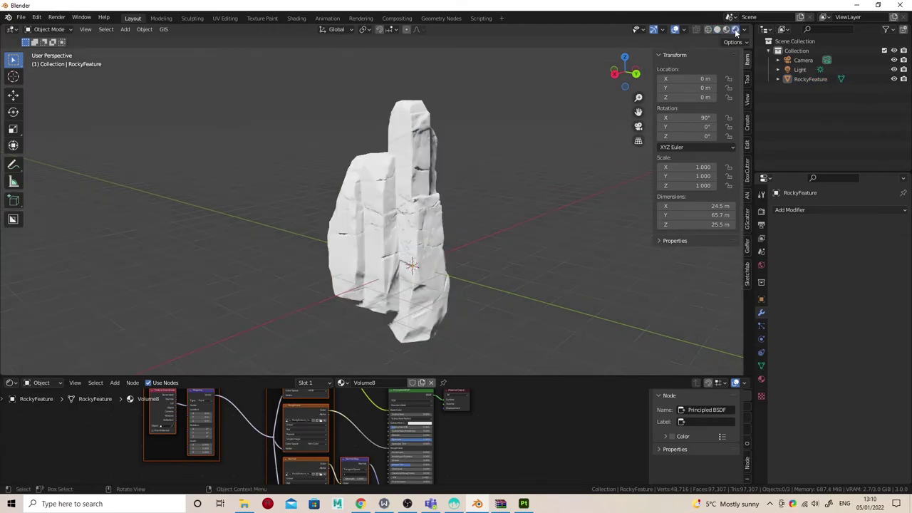
{"action": "middle_click_drag", "start_coordinate": [400, 228], "coordinate": [427, 227]}
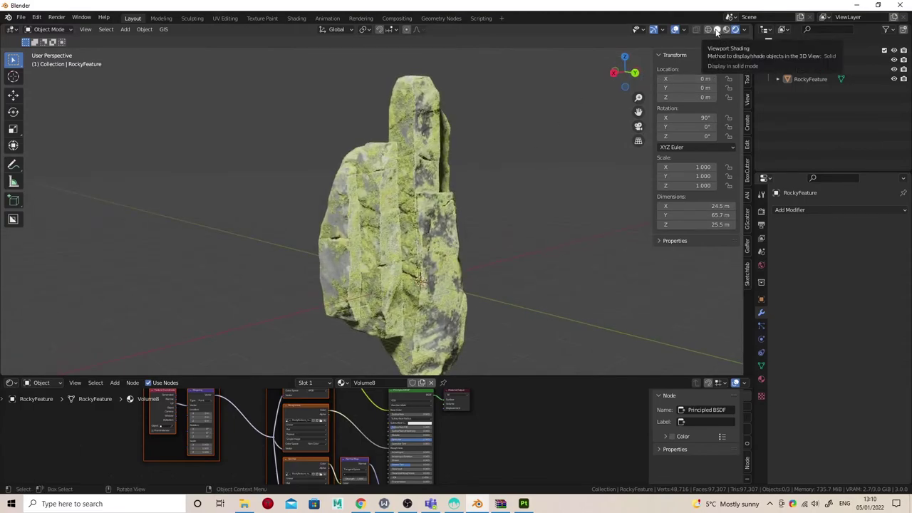
Step: Return to Solid shading and select the rock
{"action": "left_click", "coordinate": [715, 30]}
{"action": "mouse_move", "coordinate": [513, 200]}
{"action": "middle_mouse_down"}
{"action": "mouse_move", "coordinate": [469, 200]}
{"action": "mouse_move", "coordinate": [498, 228]}
{"action": "middle_mouse_up"}
{"action": "left_click", "coordinate": [434, 220]}
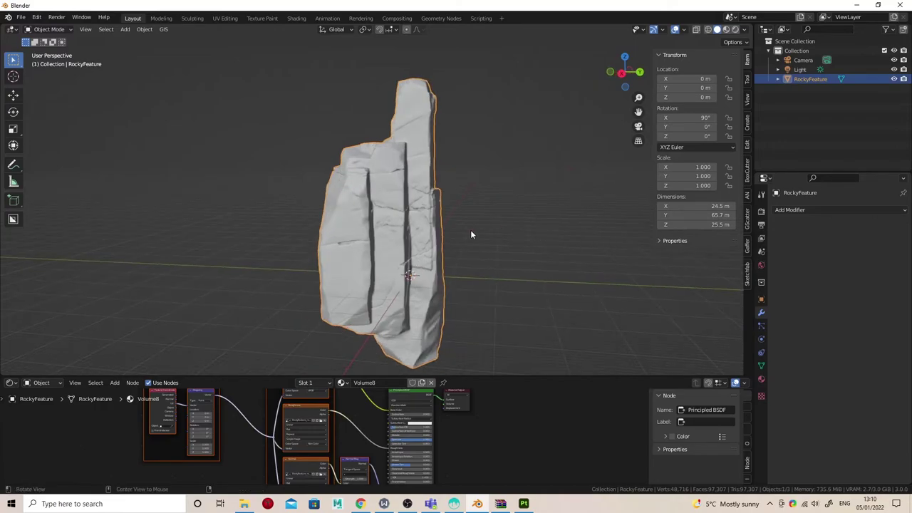
Step: Duplicate the rock and move the copy to Y -13.654 m
{"action": "key", "text": "shift+d"}
{"action": "key", "text": "x"}
{"action": "key", "text": "y"}
{"action": "left_click", "coordinate": [415, 233]}
{"action": "middle_click_drag", "start_coordinate": [415, 233], "coordinate": [476, 270]}
Step: Rotate the copy 88.4° on Z, lower it to Z -13.718 m and shift it to X 5.9064 m
{"action": "key", "text": "r"}
{"action": "key", "text": "z"}
{"action": "left_click", "coordinate": [448, 189]}
{"action": "key", "text": "g"}
{"action": "key", "text": "z"}
{"action": "left_click", "coordinate": [452, 238]}
{"action": "key", "text": "g"}
{"action": "key", "text": "x"}
{"action": "left_click", "coordinate": [417, 233]}
Step: Make a linked copy at Y -24.269 m, rotate it 188° on Z and reposition it from top view
{"action": "key", "text": "alt+d"}
{"action": "key", "text": "y"}
{"action": "left_click", "coordinate": [431, 230]}
{"action": "key", "text": "r"}
{"action": "key", "text": "z"}
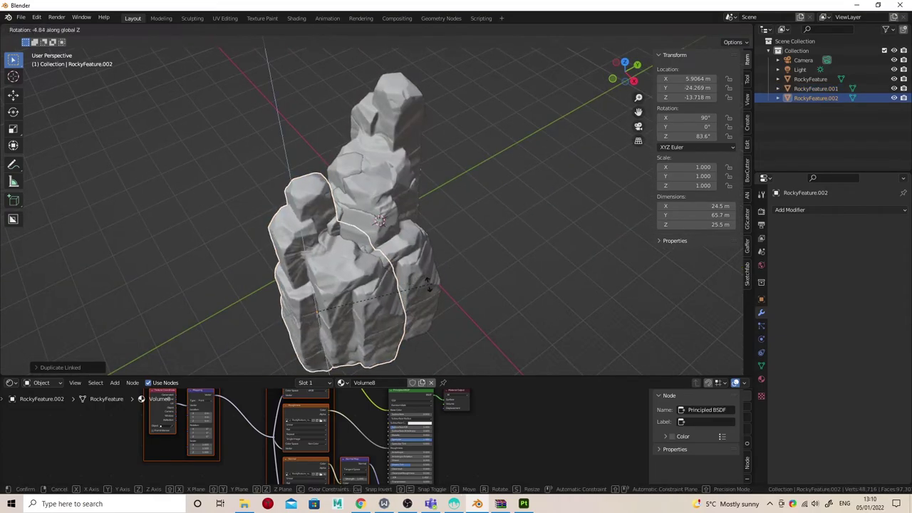
{"action": "left_click", "coordinate": [309, 270]}
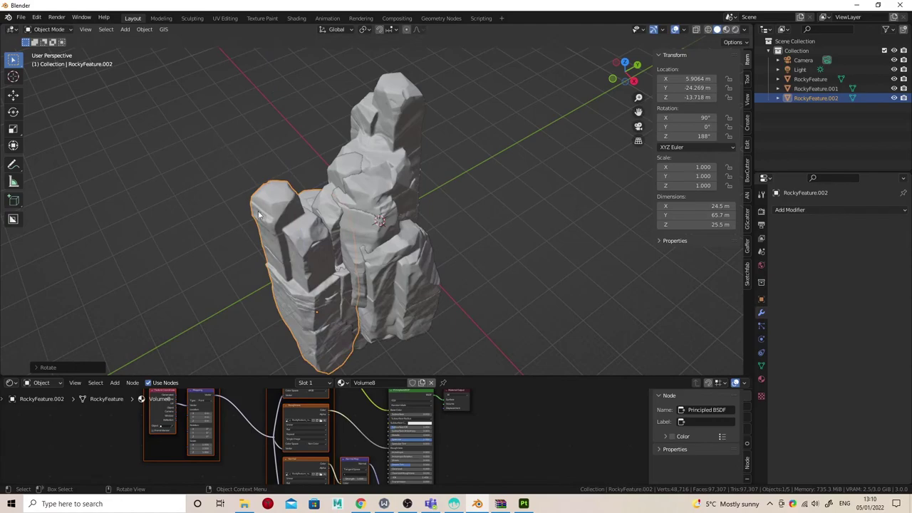
{"action": "key", "text": "KP_7"}
{"action": "key", "text": "g"}
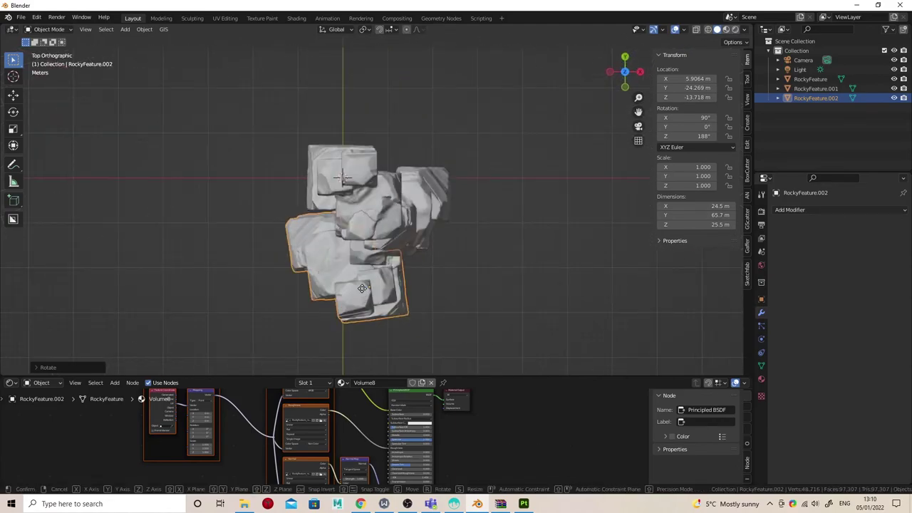
{"action": "left_click", "coordinate": [334, 259]}
{"action": "middle_click_drag", "start_coordinate": [335, 259], "coordinate": [390, 193]}
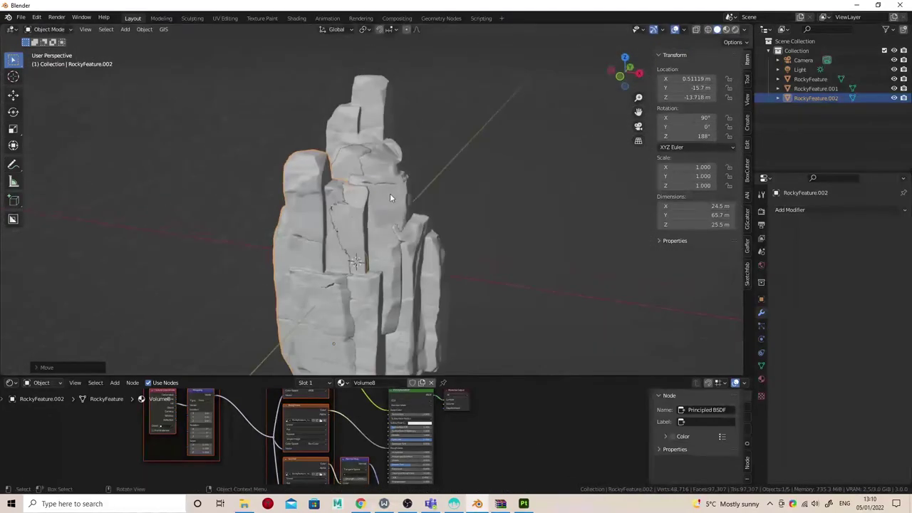
Step: Lower the second copy to Z -26.115 m, slide it into place, then select RockyFeature.001
{"action": "key", "text": "g"}
{"action": "key", "text": "z"}
{"action": "left_click", "coordinate": [399, 228]}
{"action": "middle_click_drag", "start_coordinate": [398, 227], "coordinate": [466, 270]}
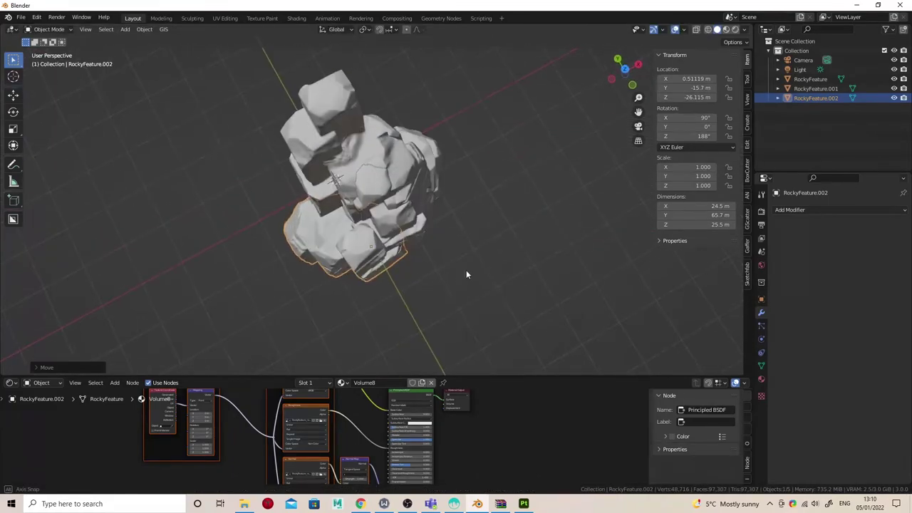
{"action": "key", "text": "KP_7"}
{"action": "key", "text": "g"}
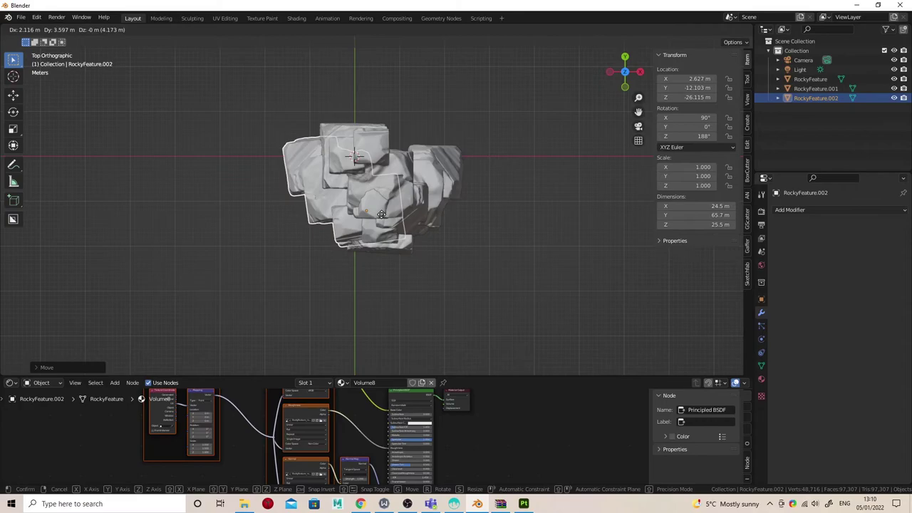
{"action": "left_click", "coordinate": [412, 227]}
{"action": "middle_click_drag", "start_coordinate": [413, 227], "coordinate": [432, 165]}
{"action": "key", "text": "shift+d"}
{"action": "left_click", "coordinate": [388, 171]}
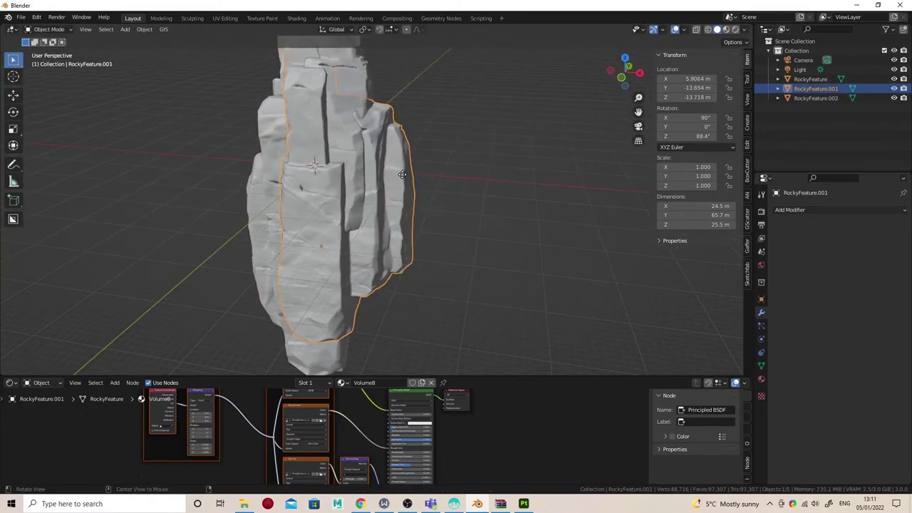
Step: Lower the copy to Z -37.1 m, then duplicate it and rotate the new rock to 161°
{"action": "key", "text": "g"}
{"action": "key", "text": "z"}
{"action": "left_click", "coordinate": [399, 240]}
{"action": "key", "text": "alt+d"}
{"action": "right_click", "coordinate": [399, 240]}
{"action": "middle_click_drag", "start_coordinate": [399, 240], "coordinate": [468, 213]}
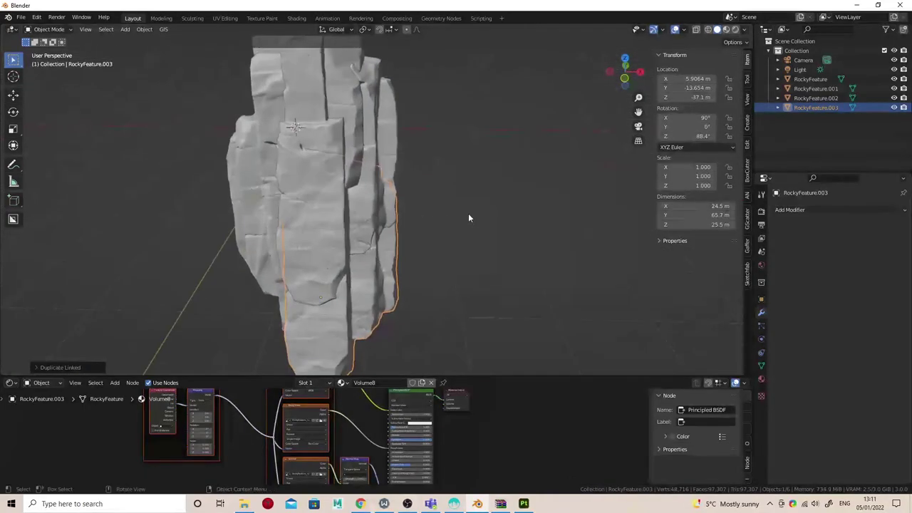
{"action": "key", "text": "r"}
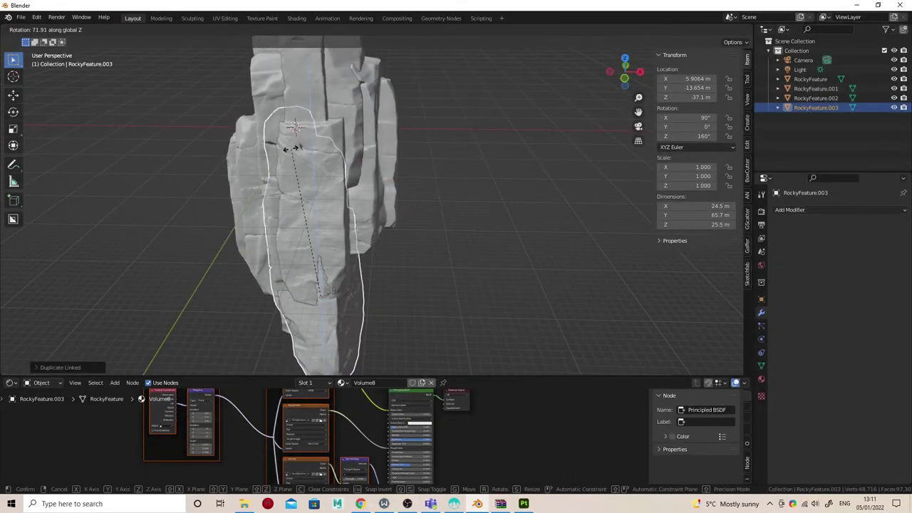
{"action": "left_click", "coordinate": [299, 166]}
Step: Shift the fourth rock along X and lower it to Z -41.735 m
{"action": "key", "text": "g"}
{"action": "key", "text": "x"}
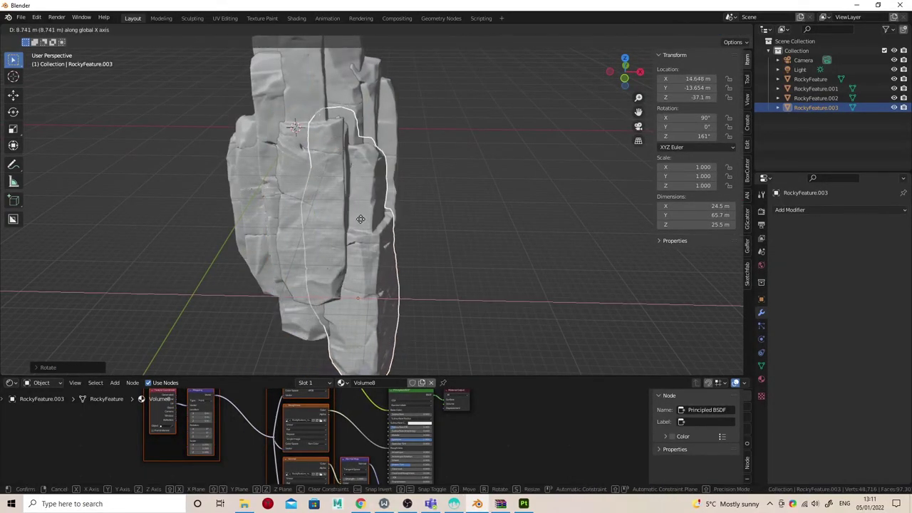
{"action": "left_click", "coordinate": [361, 219]}
{"action": "middle_click_drag", "start_coordinate": [361, 218], "coordinate": [334, 196]}
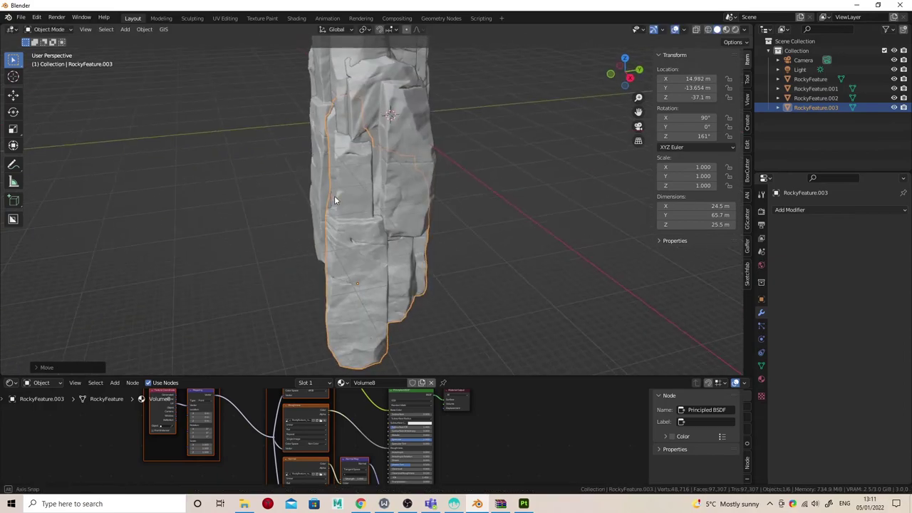
{"action": "key", "text": "g"}
{"action": "key", "text": "z"}
{"action": "left_click", "coordinate": [412, 203]}
Step: Deselect the rock and inspect the cluster's moss texture in Material Preview
{"action": "middle_click_drag", "start_coordinate": [412, 203], "coordinate": [470, 214]}
{"action": "left_click", "coordinate": [455, 243]}
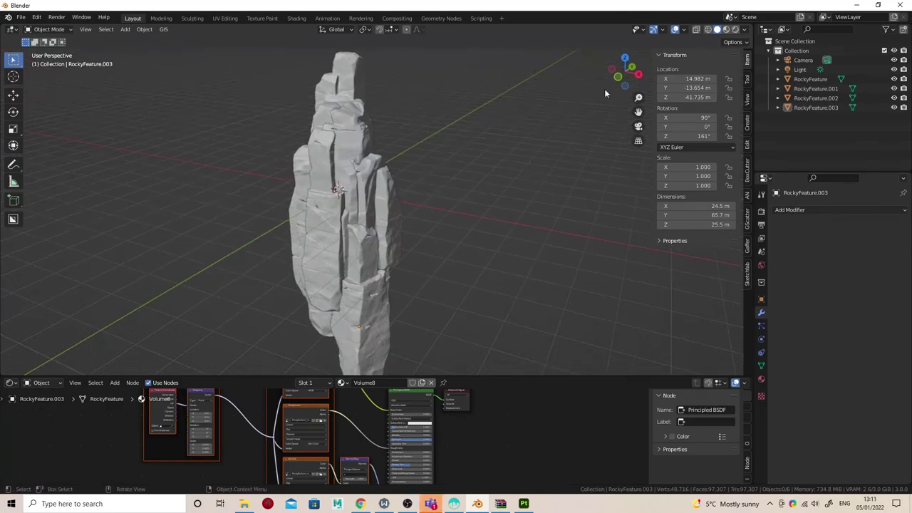
{"action": "left_click", "coordinate": [736, 30]}
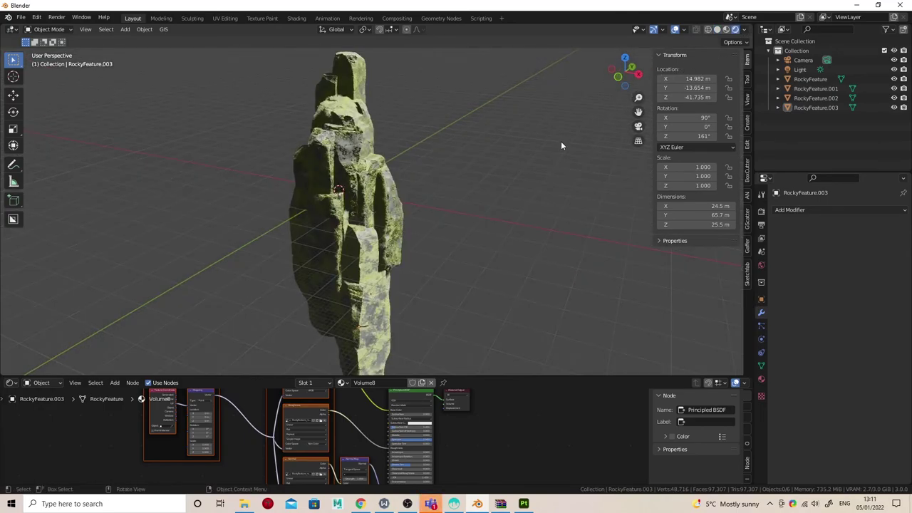
{"action": "mouse_move", "coordinate": [560, 141]}
{"action": "middle_mouse_down"}
{"action": "mouse_move", "coordinate": [372, 135]}
{"action": "mouse_move", "coordinate": [480, 135]}
{"action": "mouse_move", "coordinate": [470, 175]}
{"action": "mouse_move", "coordinate": [421, 235]}
{"action": "mouse_move", "coordinate": [454, 193]}
{"action": "middle_mouse_up"}
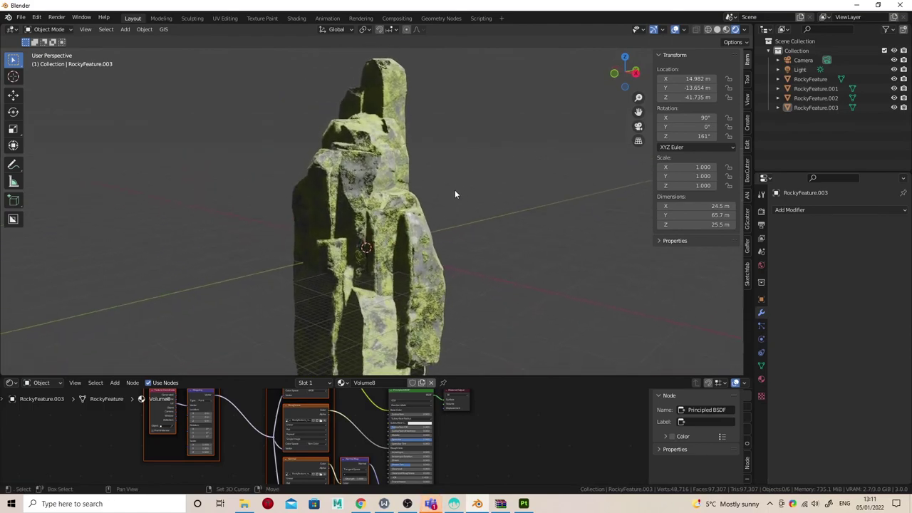